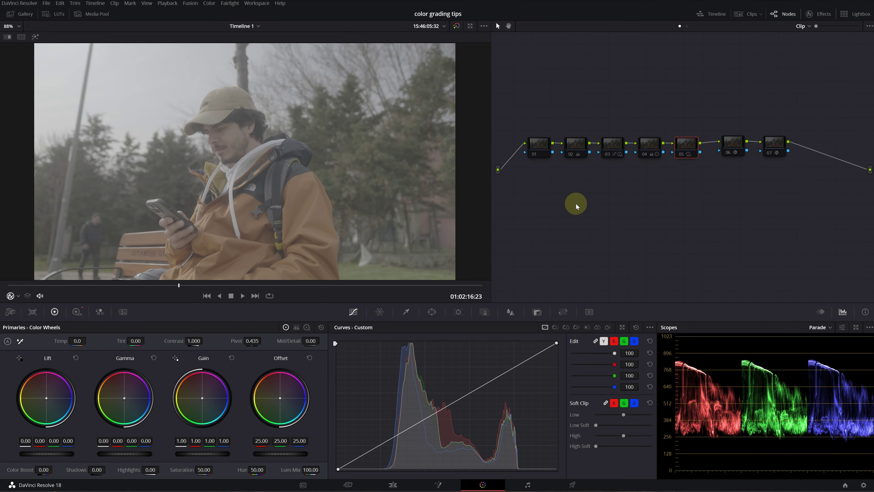
{"action": "key", "text": "ctrl+d"}
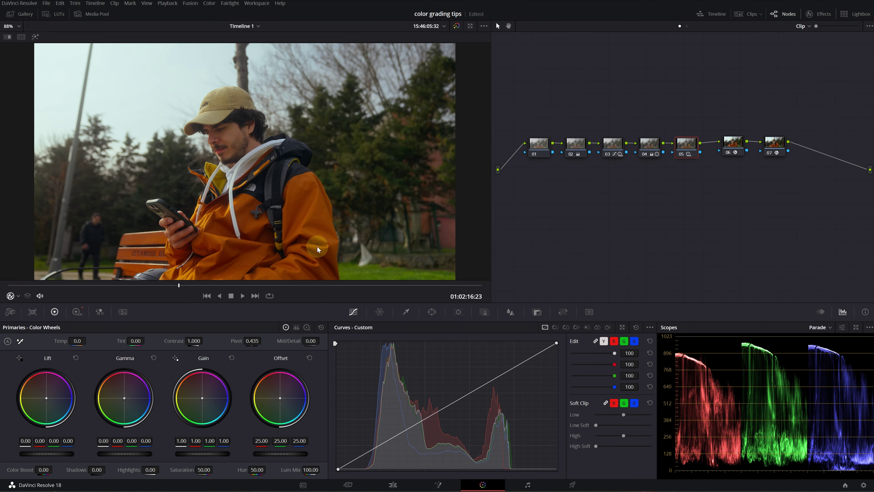
Turn the grade back on and move to the smiling frame at 01:02:18:24.
{"action": "left_click_drag", "start_coordinate": [179, 289], "coordinate": [417, 303]}
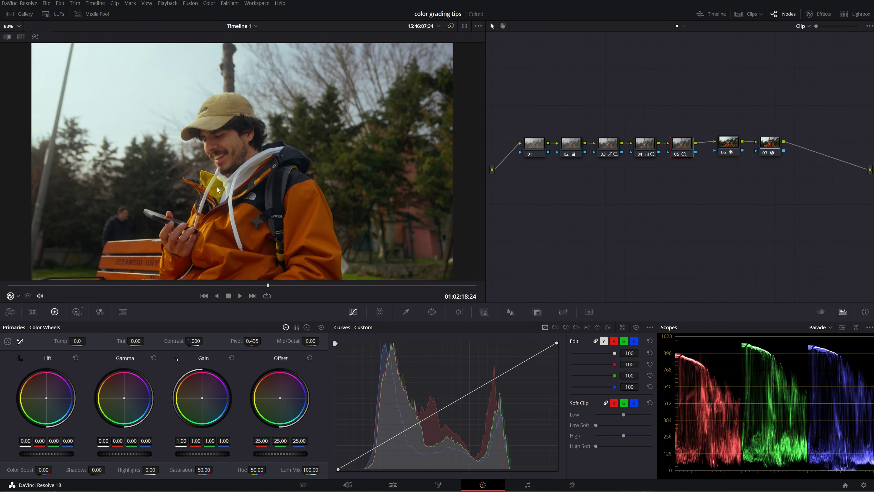
{"action": "left_click", "coordinate": [749, 13]}
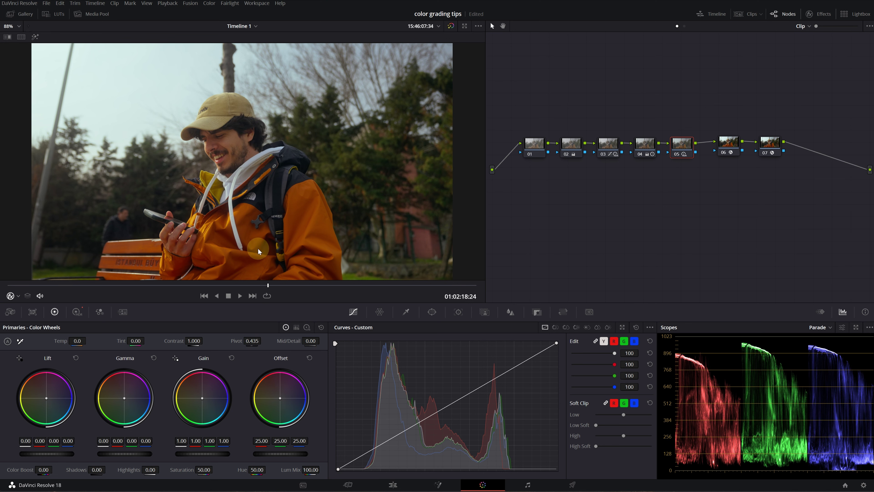
Grab the smiling frame as still 1.12.1 and show it in the Gallery.
{"action": "right_click", "coordinate": [248, 153]}
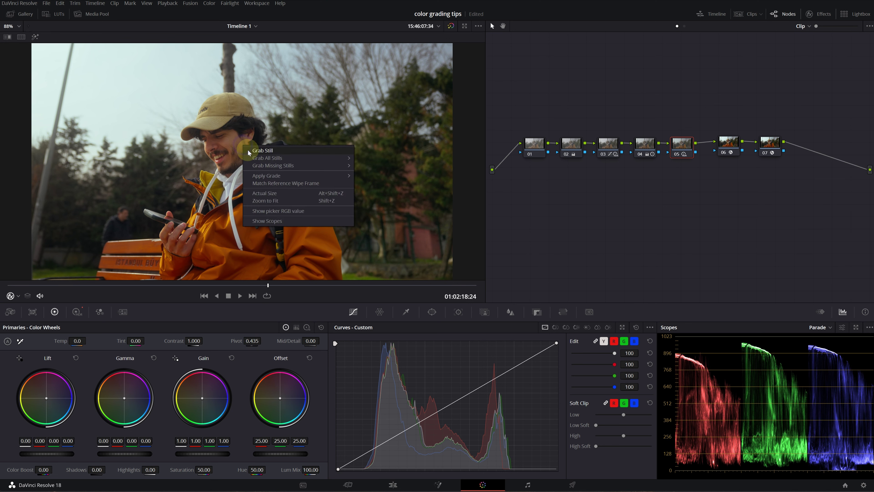
{"action": "left_click", "coordinate": [270, 150]}
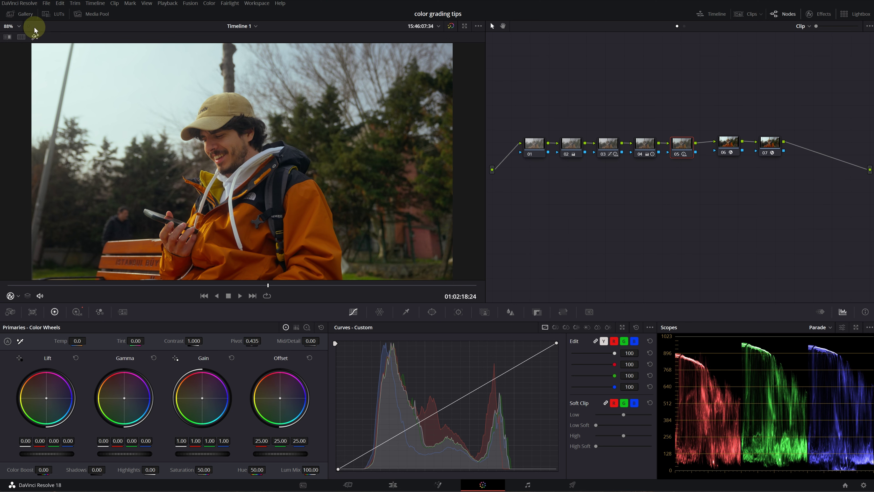
{"action": "left_click", "coordinate": [23, 16]}
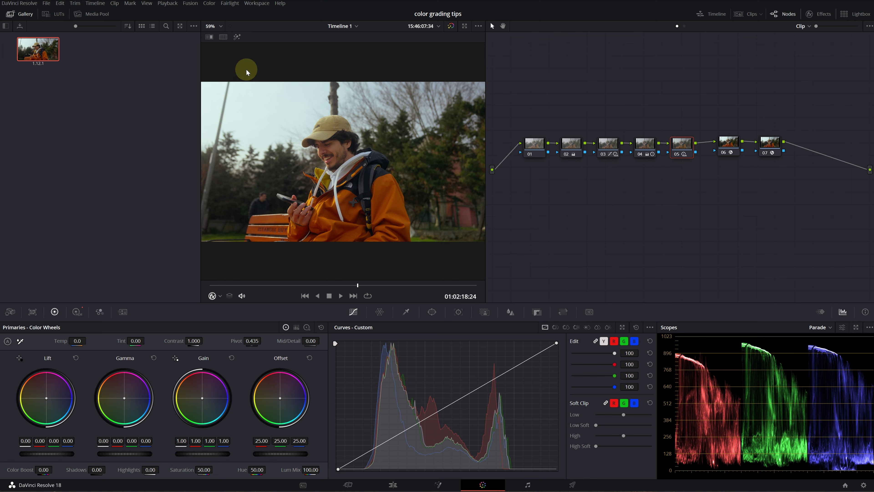
Apply still 1.12.1's grade to bench clip 08.
{"action": "left_click", "coordinate": [748, 14]}
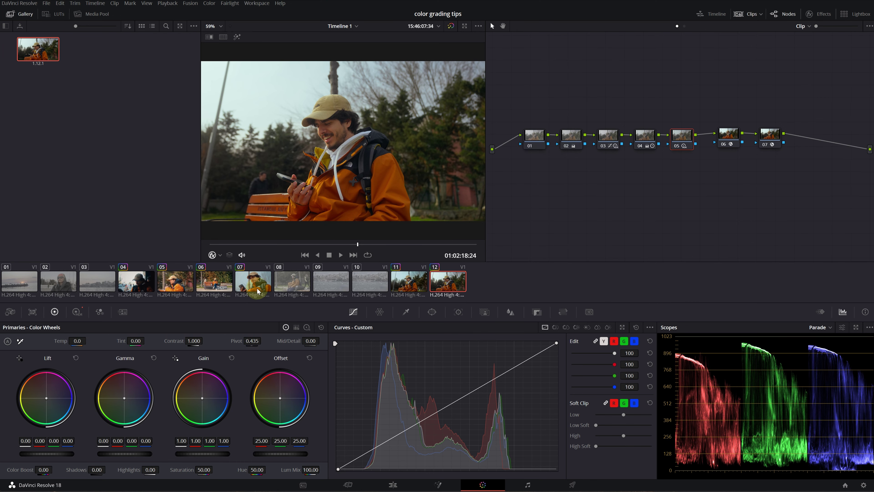
{"action": "left_click", "coordinate": [292, 284]}
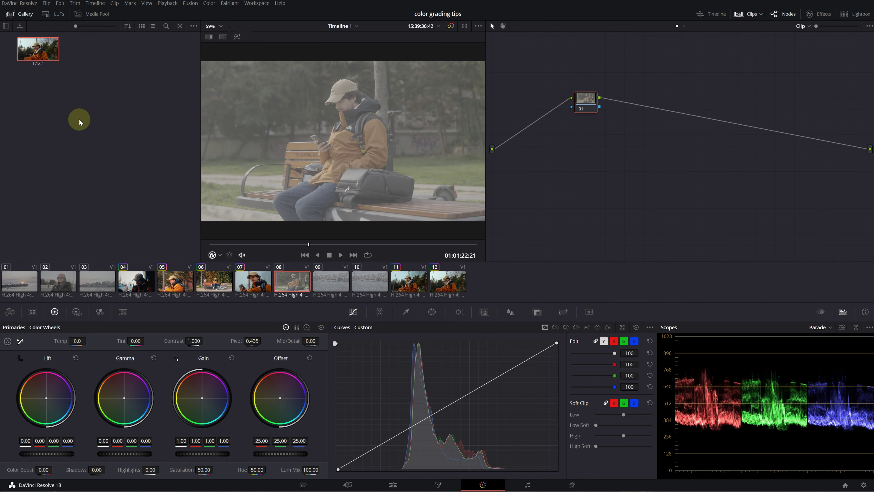
{"action": "right_click", "coordinate": [44, 52]}
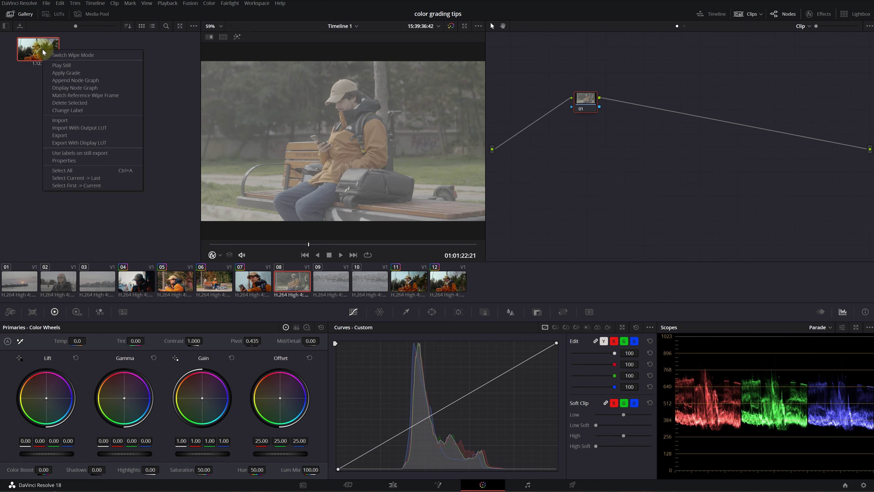
{"action": "left_click", "coordinate": [55, 73]}
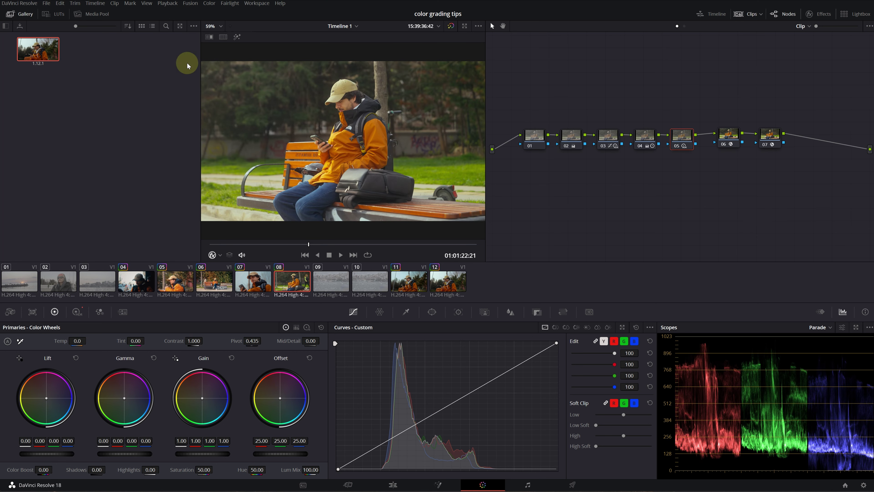
Lower node 02's Offset from 19.35 to 17.75.
{"action": "left_click_drag", "start_coordinate": [504, 92], "coordinate": [774, 166]}
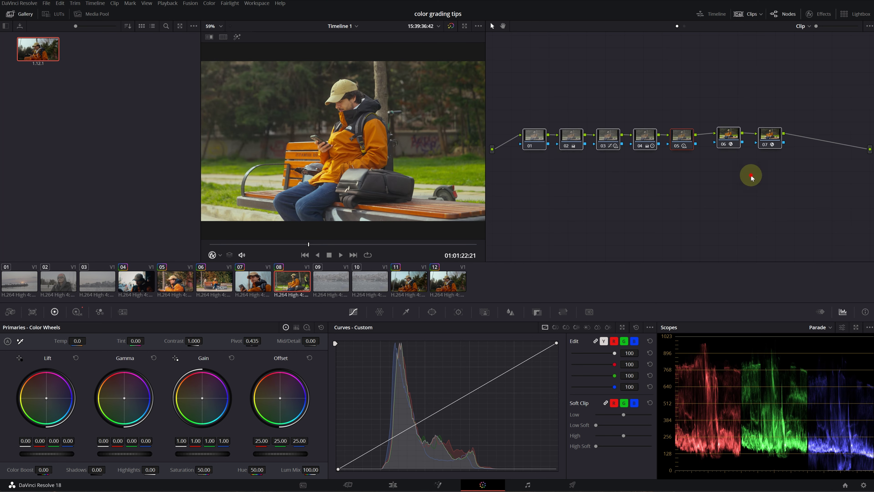
{"action": "left_click", "coordinate": [570, 138]}
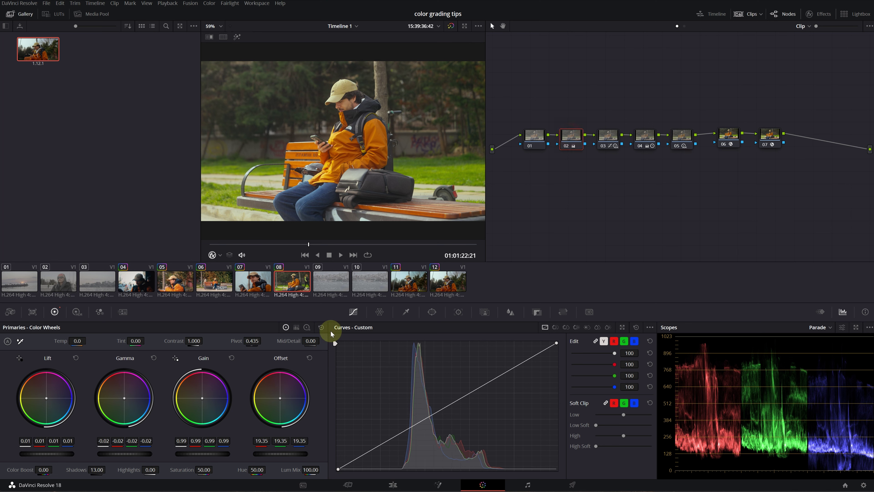
{"action": "left_click_drag", "start_coordinate": [288, 452], "coordinate": [259, 453]}
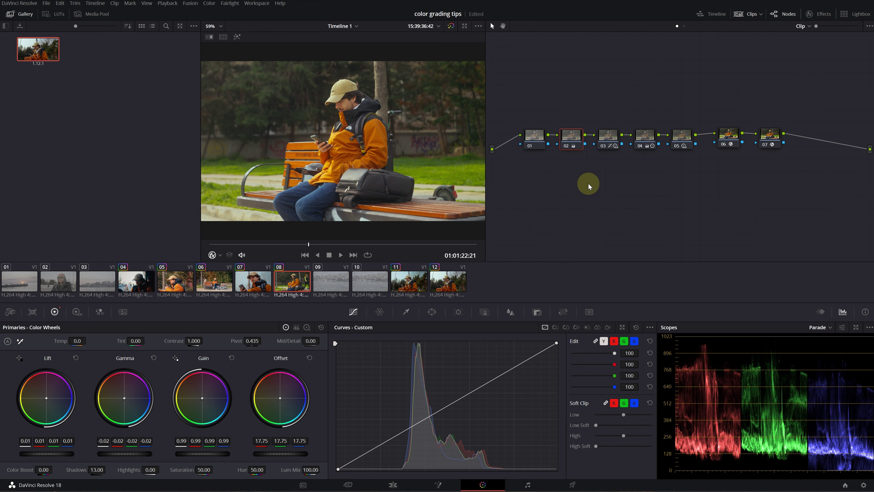
Undo the offset change and grab clip 08's frame as a still into PowerGrade 1.
{"action": "key", "text": "ctrl+z"}
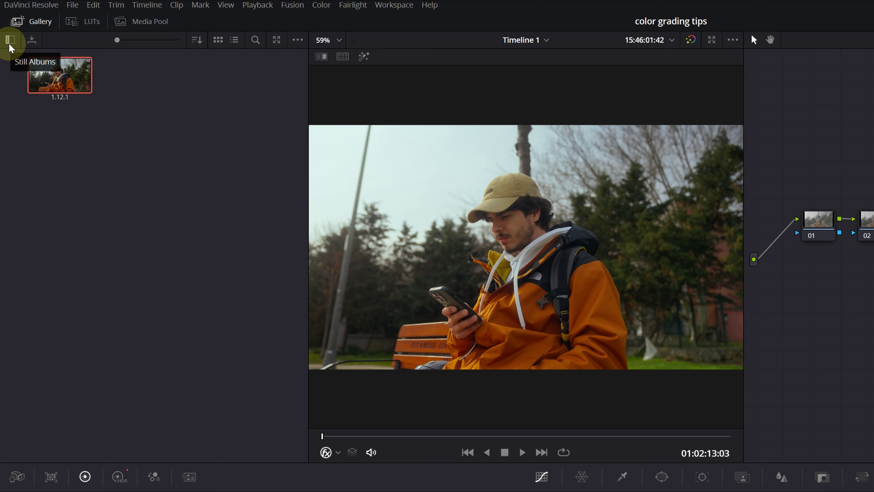
{"action": "left_click", "coordinate": [9, 44]}
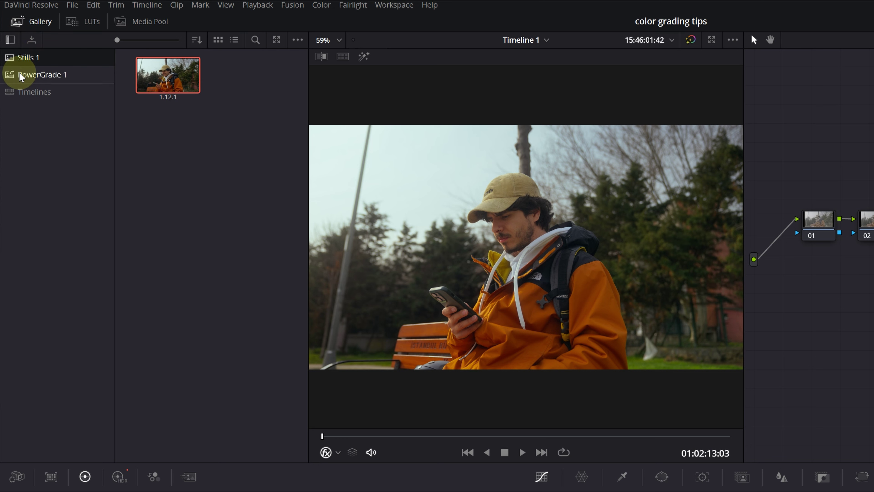
{"action": "left_click", "coordinate": [39, 80]}
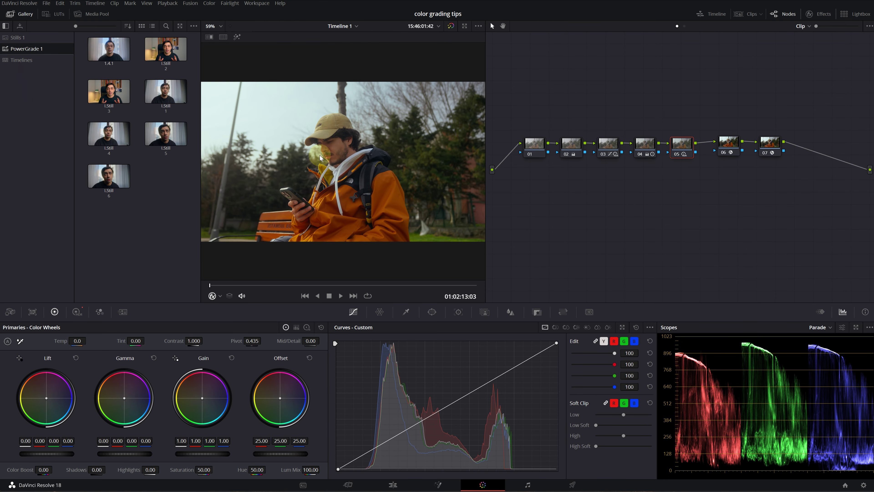
{"action": "right_click", "coordinate": [513, 217]}
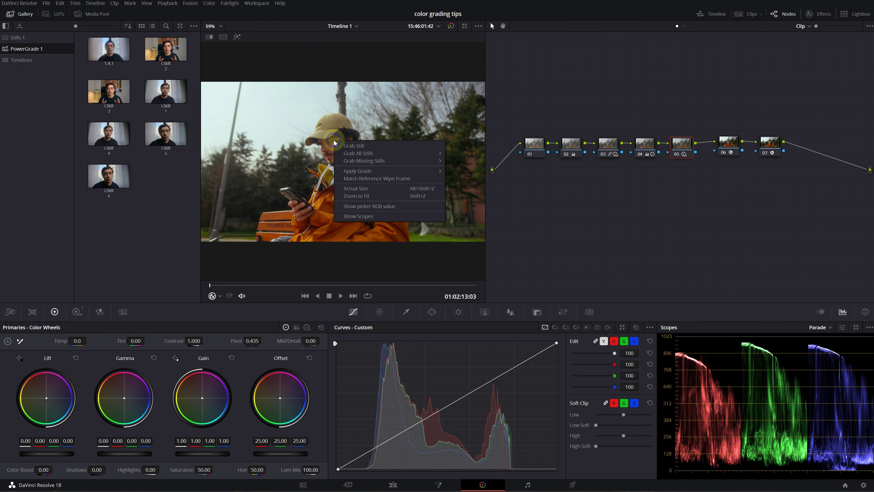
{"action": "left_click", "coordinate": [352, 147]}
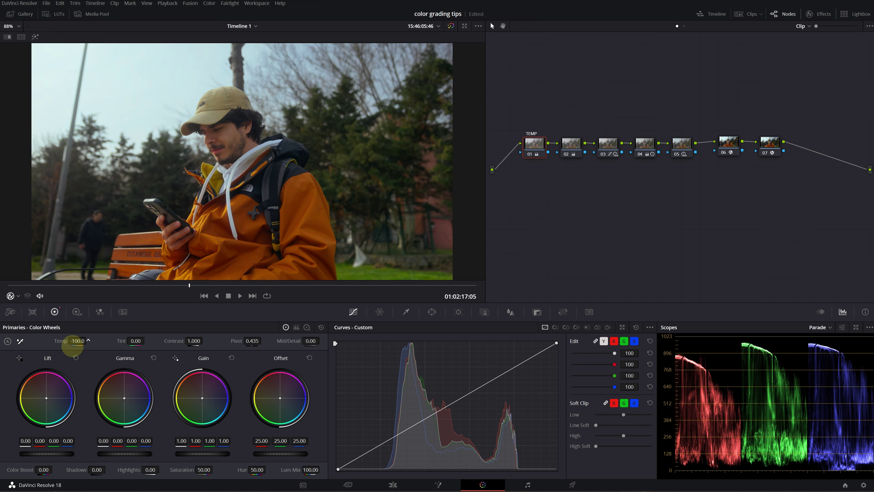
Bring up a context menu and dismiss it without choosing an option.
{"action": "right_click", "coordinate": [297, 166]}
{"action": "left_click", "coordinate": [86, 91]}
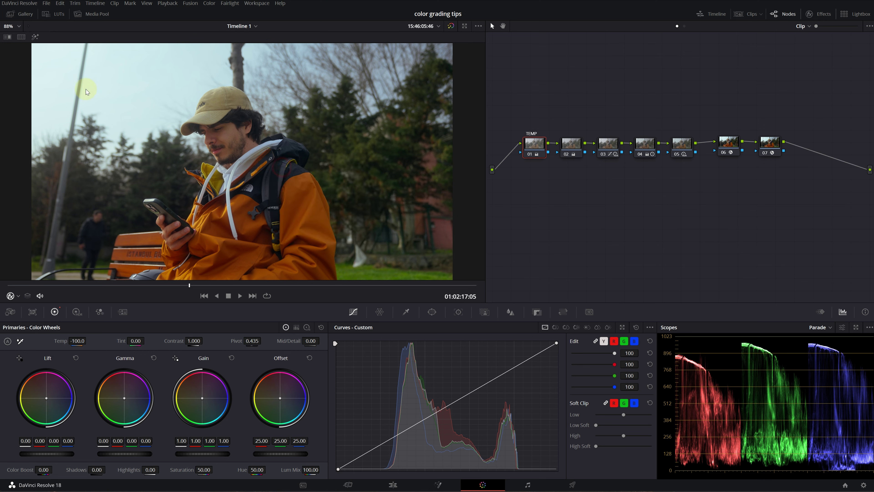
Reset node 01's grade so Temp returns to 0, and add Chromatic Adaptation to it.
{"action": "right_click", "coordinate": [533, 143]}
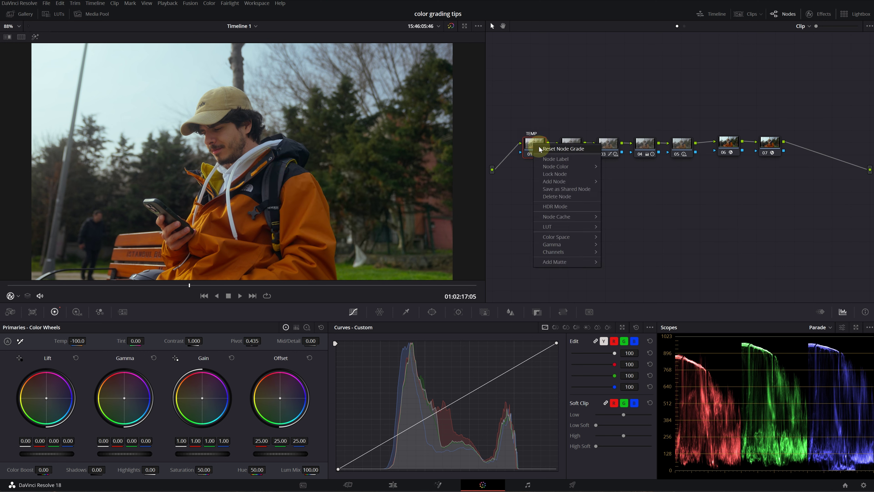
{"action": "left_click", "coordinate": [571, 189]}
{"action": "left_click", "coordinate": [814, 15]}
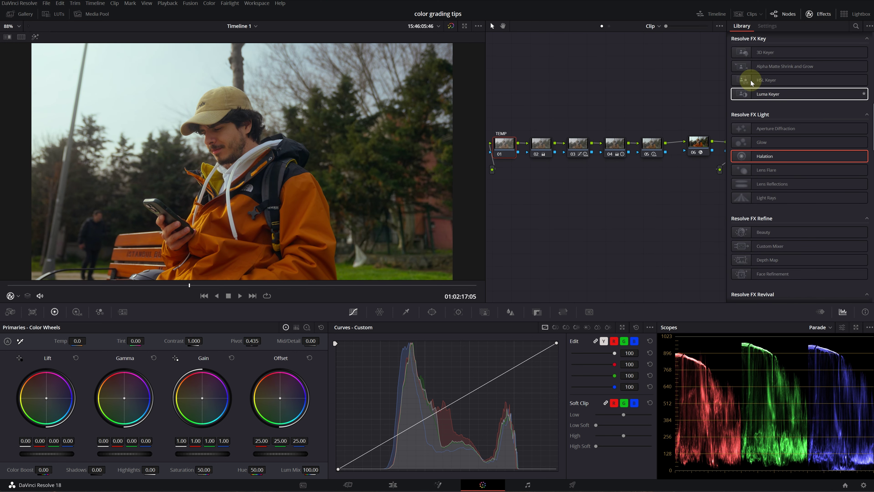
{"action": "scroll", "coordinate": [796, 143], "scroll_direction": "up", "scroll_amount": 15}
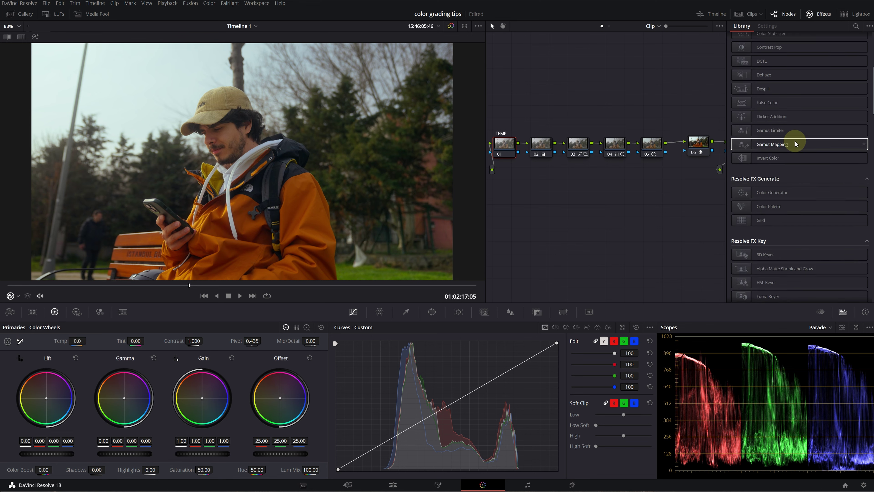
{"action": "left_click_drag", "start_coordinate": [778, 182], "coordinate": [503, 144]}
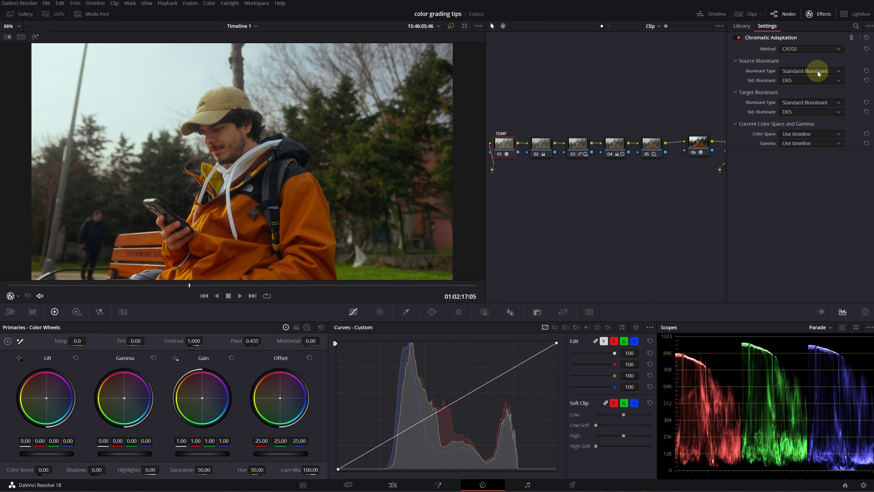
Set both source and target illuminants to Color Temperature.
{"action": "left_click", "coordinate": [819, 73]}
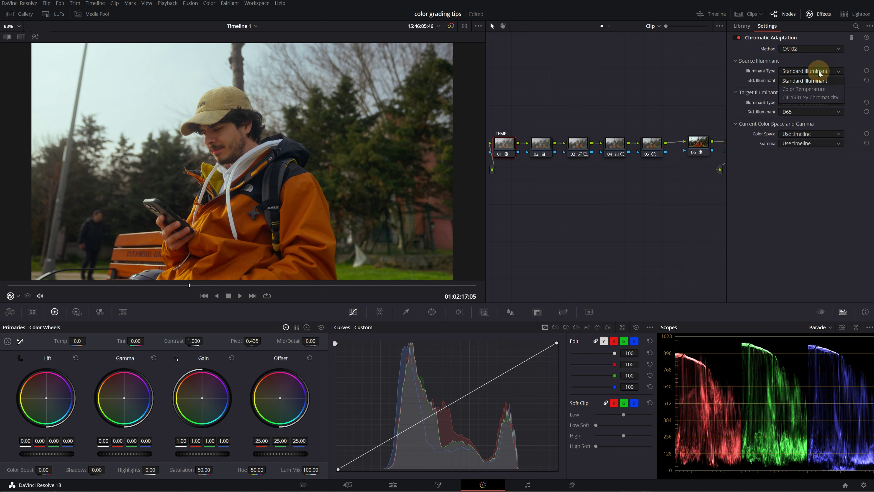
{"action": "left_click", "coordinate": [818, 89]}
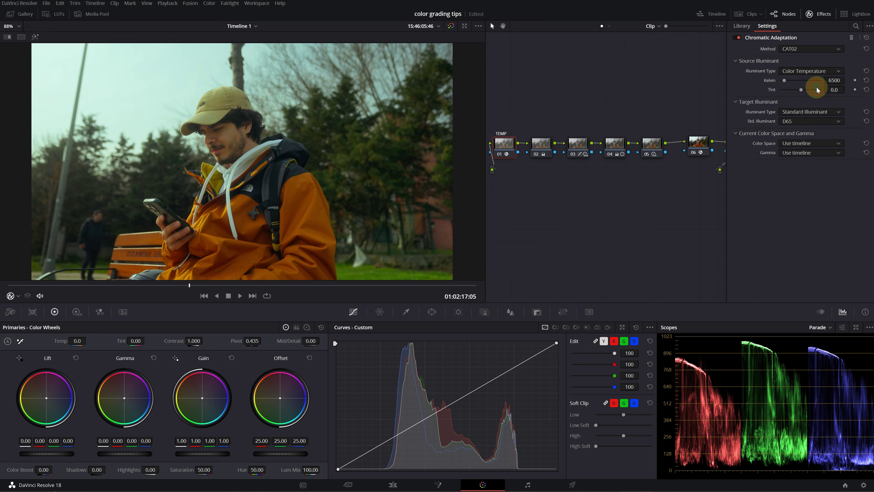
{"action": "left_click", "coordinate": [797, 114]}
{"action": "left_click", "coordinate": [801, 130]}
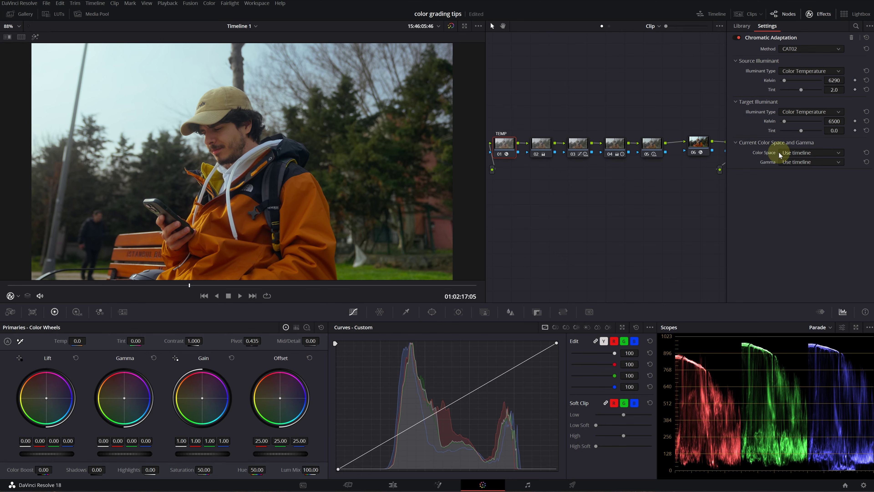
Set color space Sony S-Gamut3.Cine and gamma S-Log3, then undo/redo to compare.
{"action": "left_click", "coordinate": [780, 153]}
{"action": "left_click", "coordinate": [758, 157]}
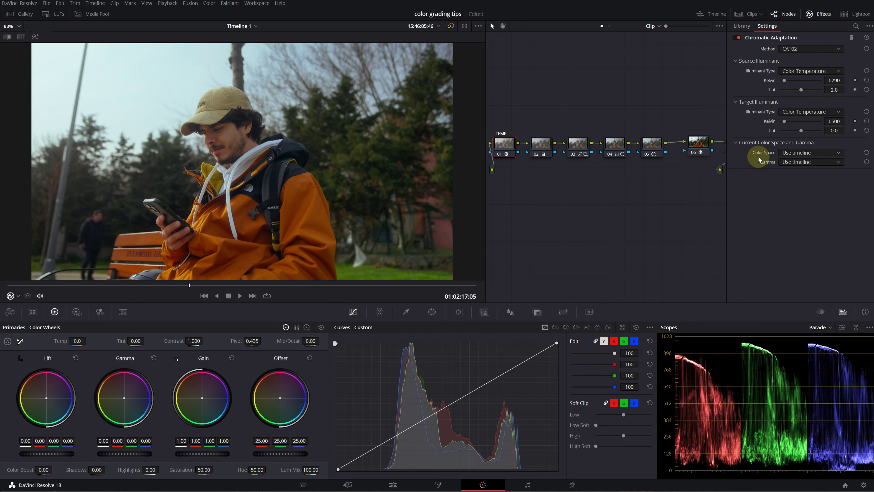
{"action": "left_click", "coordinate": [789, 152]}
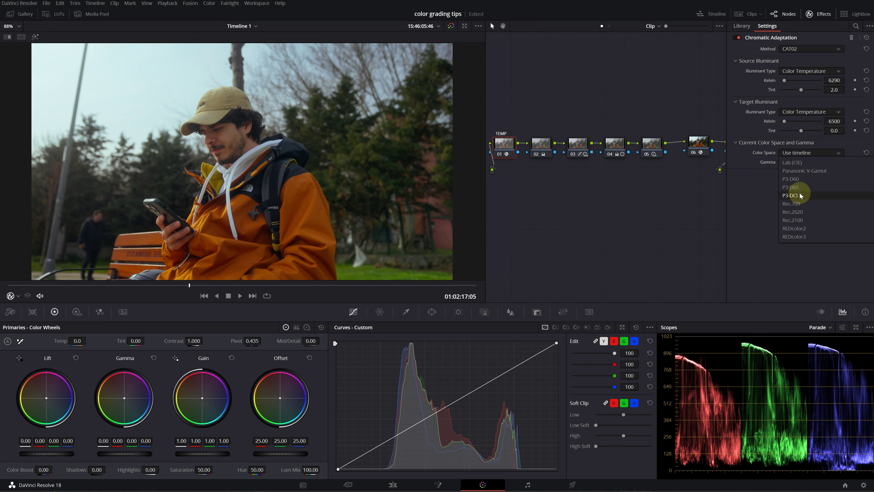
{"action": "scroll", "coordinate": [798, 203], "scroll_direction": "down", "scroll_amount": 5}
{"action": "left_click", "coordinate": [799, 209]}
{"action": "left_click", "coordinate": [808, 161]}
{"action": "scroll", "coordinate": [803, 221], "scroll_direction": "down", "scroll_amount": 5}
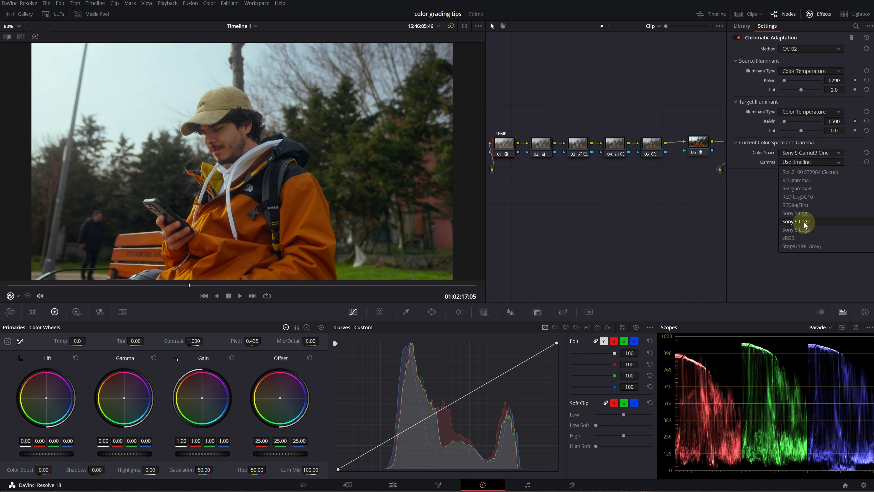
{"action": "left_click", "coordinate": [799, 229]}
{"action": "scroll", "coordinate": [836, 122], "scroll_direction": "up", "scroll_amount": 4}
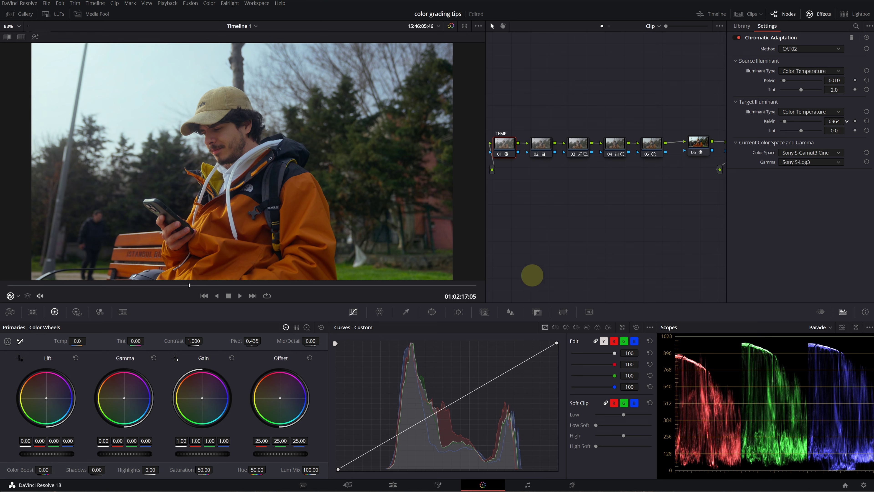
{"action": "key", "text": "ctrl+z"}
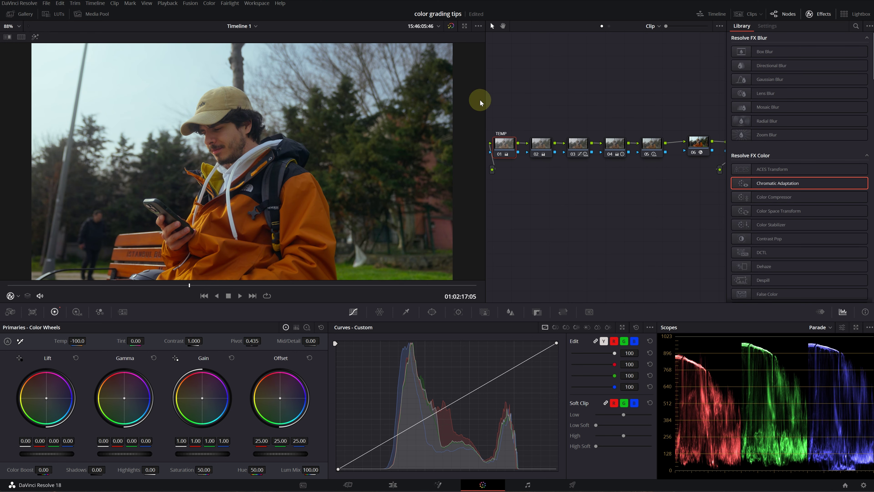
{"action": "key", "text": "ctrl+shift+z"}
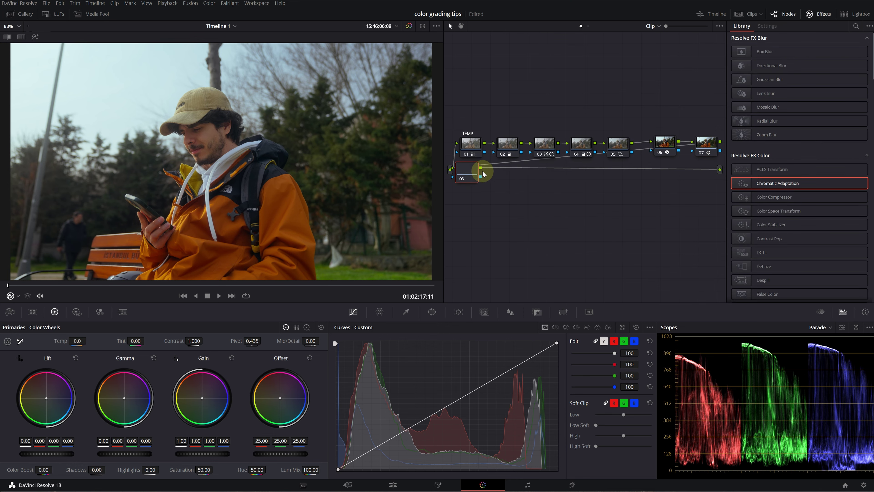
Reshape node 08's window into an inverted ellipse and lower Offset to 15.10.
{"action": "left_click_drag", "start_coordinate": [478, 171], "coordinate": [494, 221]}
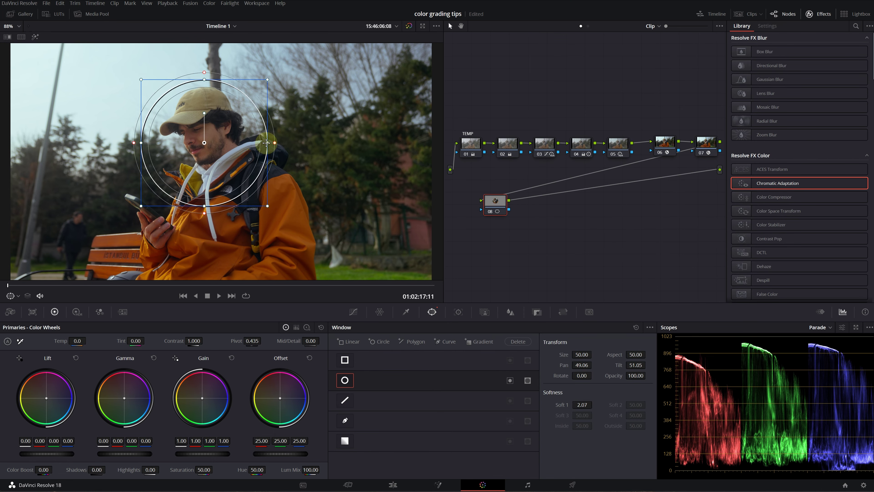
{"action": "left_click_drag", "start_coordinate": [263, 146], "coordinate": [360, 150]}
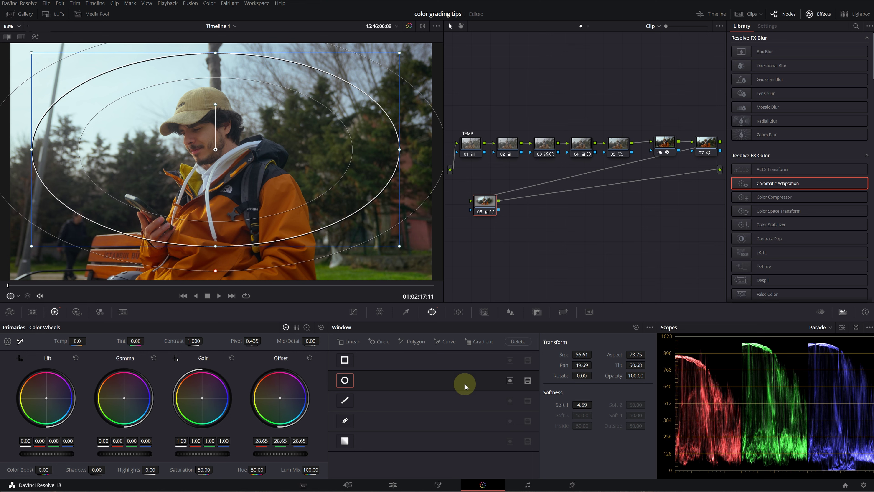
{"action": "left_click", "coordinate": [510, 380]}
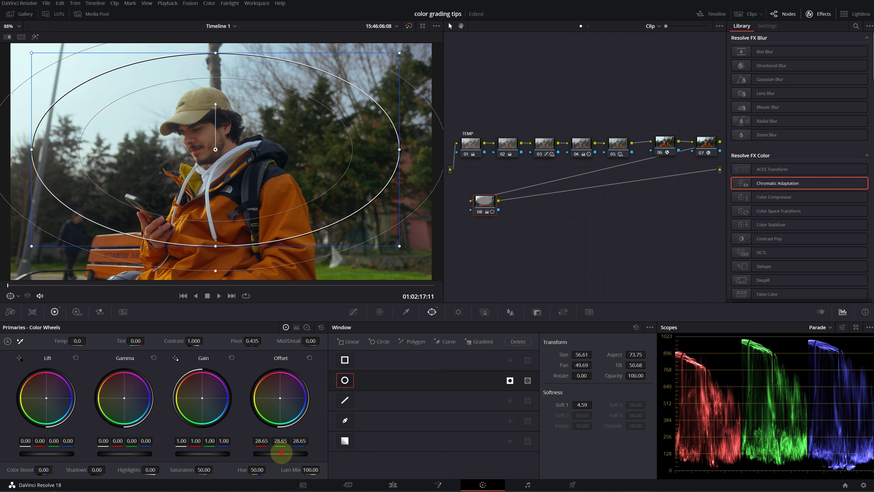
{"action": "left_click_drag", "start_coordinate": [281, 453], "coordinate": [88, 461]}
Compare the vignette with node 08 toggled, hiding then restoring the window outline.
{"action": "left_click", "coordinate": [18, 295]}
{"action": "left_click", "coordinate": [20, 301]}
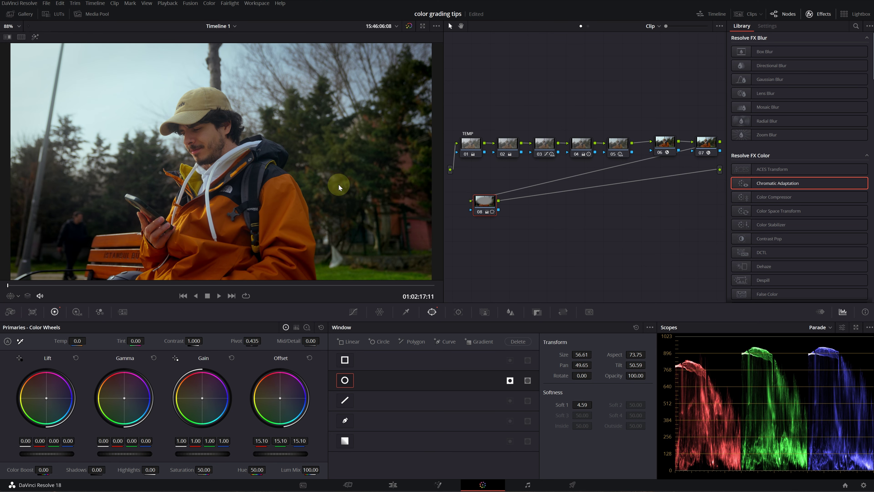
{"action": "left_click", "coordinate": [480, 212]}
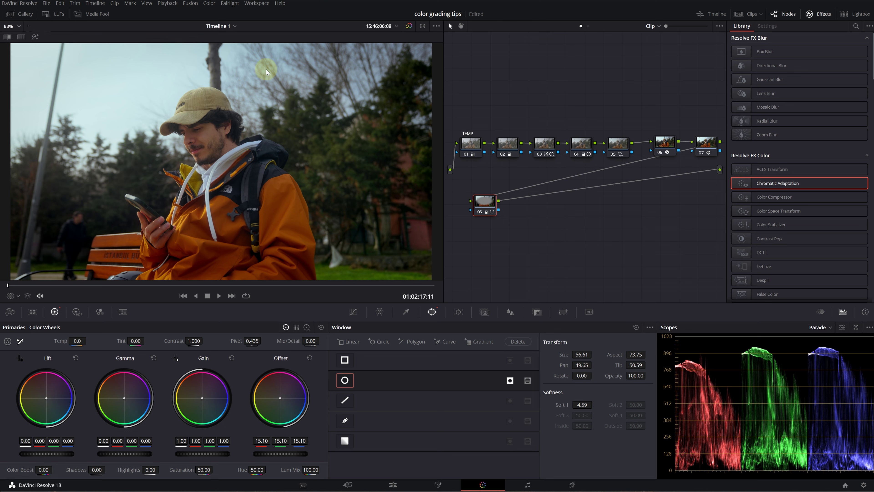
{"action": "left_click", "coordinate": [16, 295]}
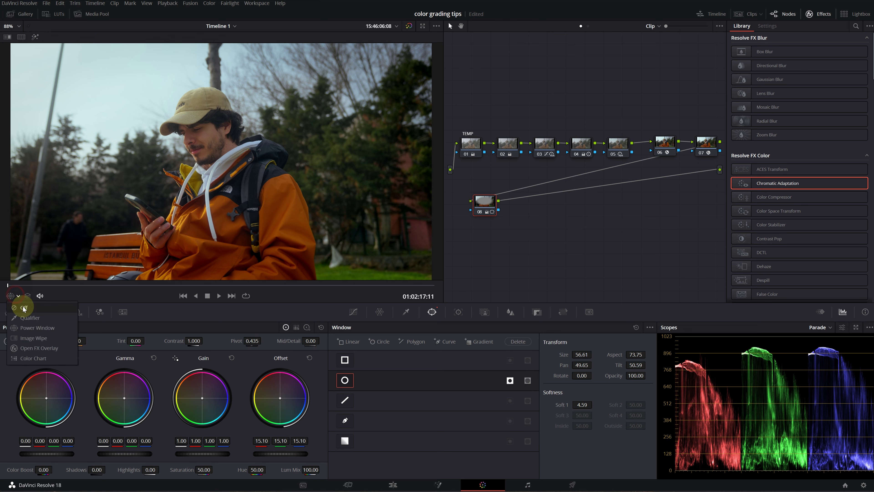
{"action": "left_click", "coordinate": [24, 327]}
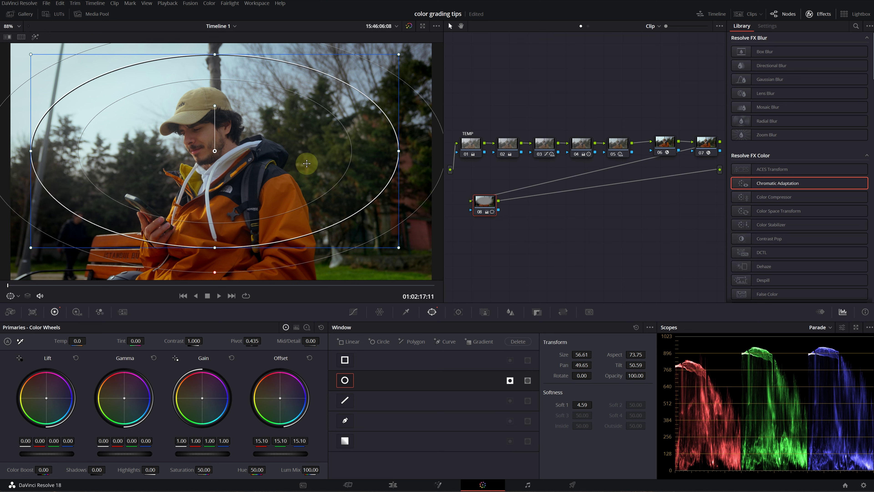
{"action": "left_click", "coordinate": [487, 201]}
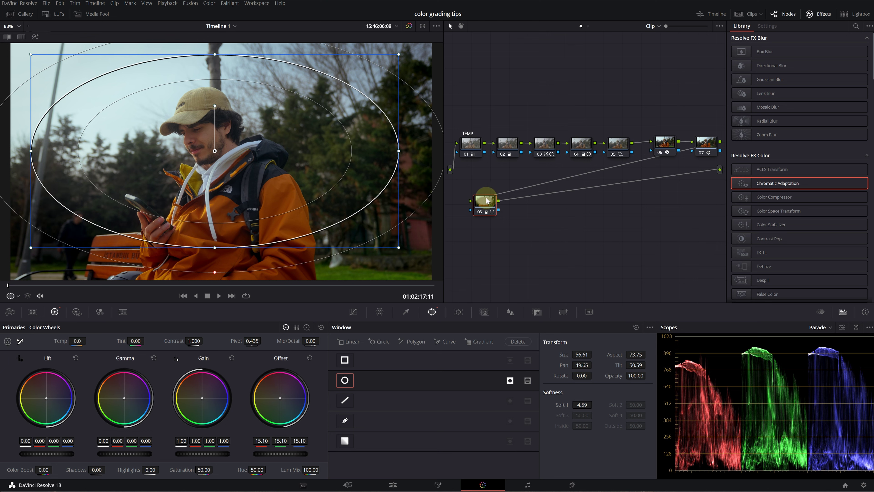
Add an outside node 09 after node 08 and move it right in the graph.
{"action": "right_click", "coordinate": [484, 201]}
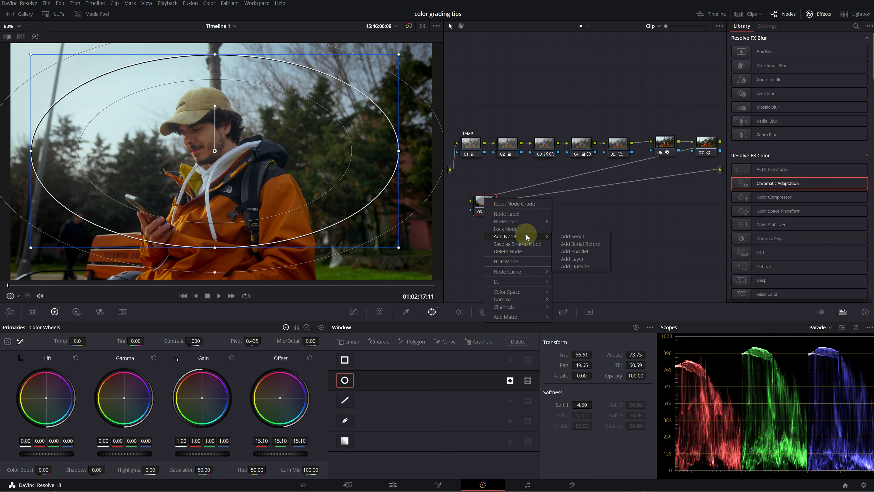
{"action": "left_click", "coordinate": [568, 266]}
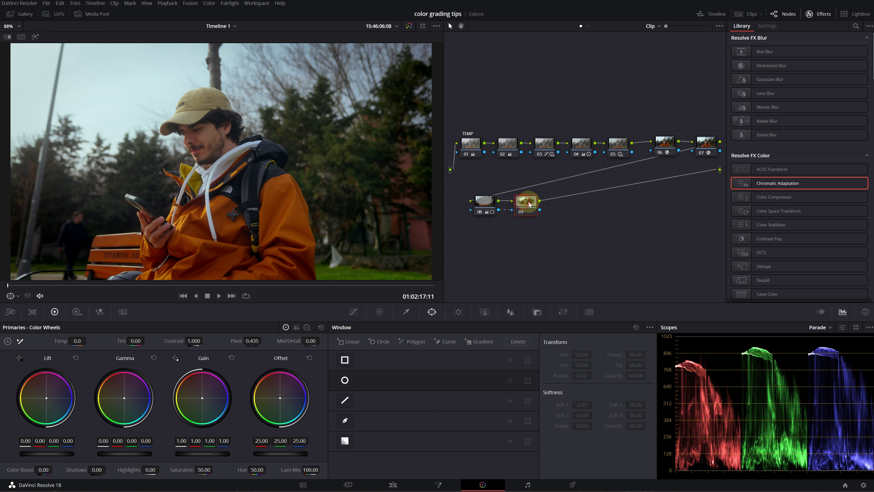
{"action": "left_click_drag", "start_coordinate": [523, 200], "coordinate": [548, 201]}
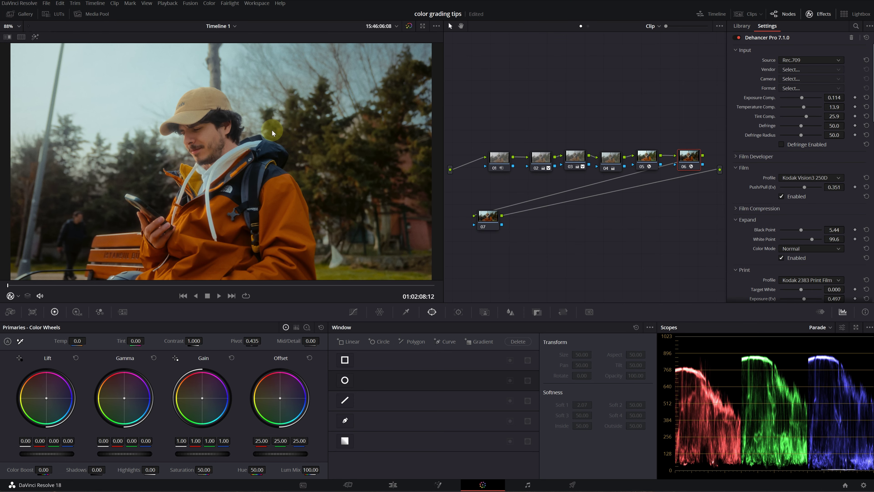
In an enlarged viewer, try Dehancer's Kodak Portra 160 profile, then restore the layout and save.
{"action": "scroll", "coordinate": [767, 117], "scroll_direction": "down", "scroll_amount": 15}
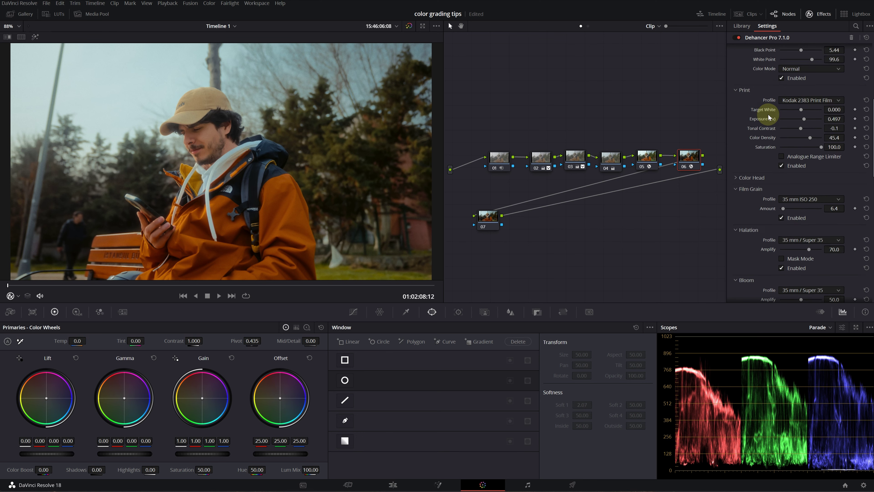
{"action": "scroll", "coordinate": [768, 117], "scroll_direction": "down", "scroll_amount": 8}
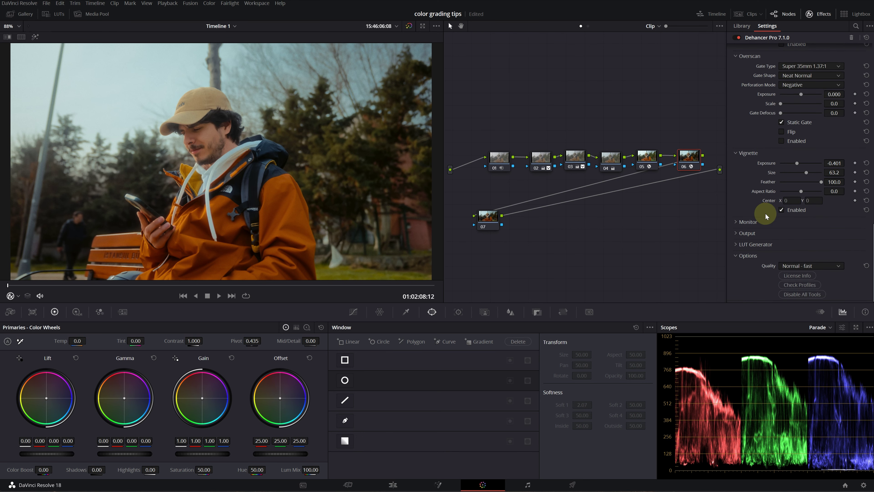
{"action": "scroll", "coordinate": [764, 262], "scroll_direction": "up", "scroll_amount": 20}
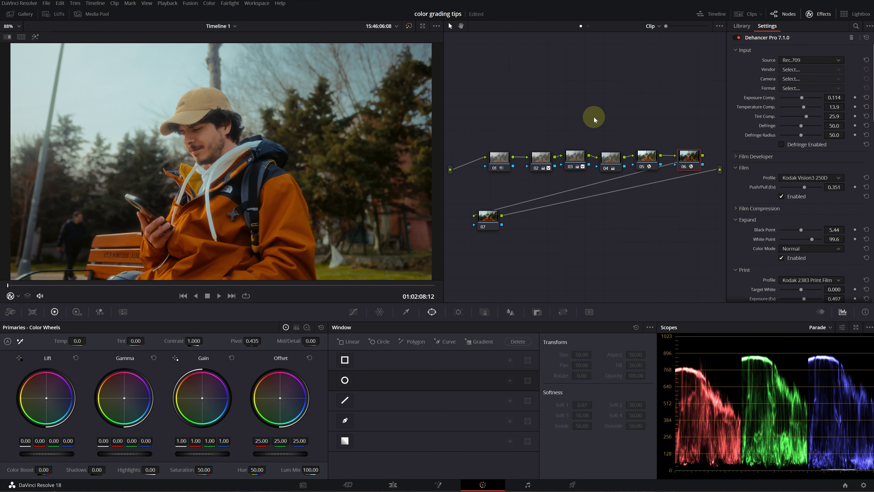
{"action": "key", "text": "alt+f"}
{"action": "left_click", "coordinate": [805, 177]}
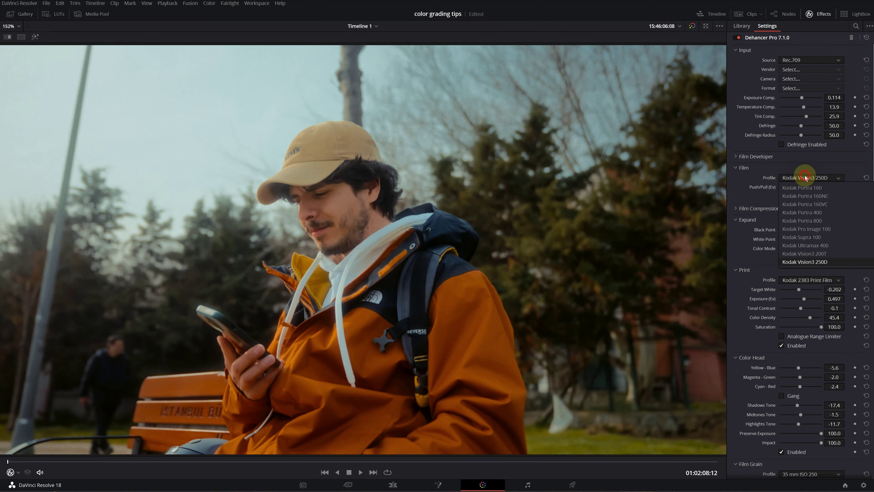
{"action": "left_click", "coordinate": [805, 182]}
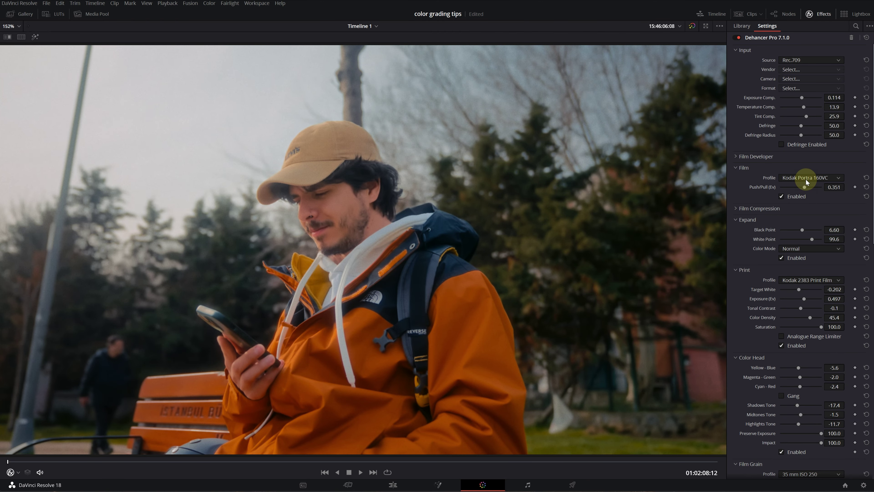
{"action": "scroll", "coordinate": [806, 179], "scroll_direction": "up", "scroll_amount": 3}
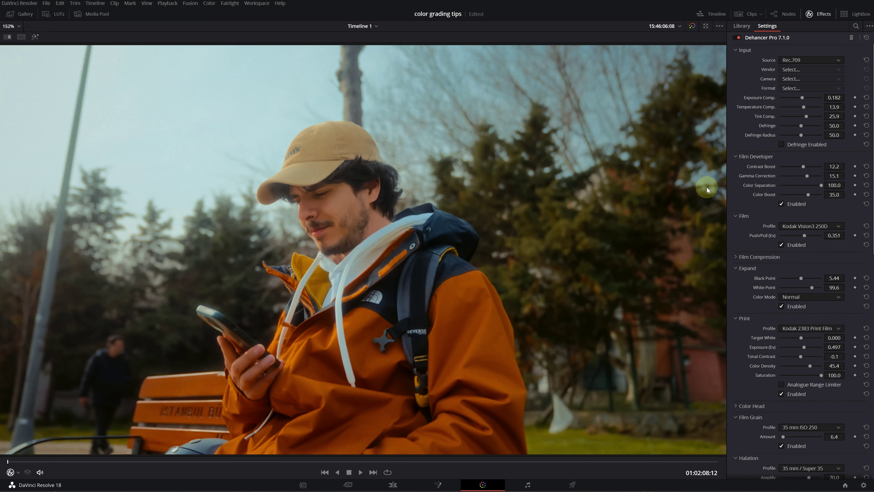
{"action": "key", "text": "alt+f"}
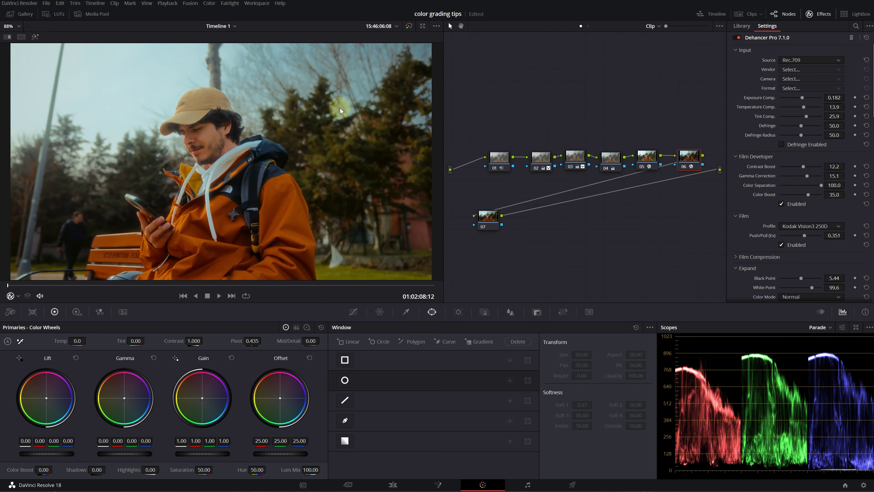
{"action": "key", "text": "ctrl+s"}
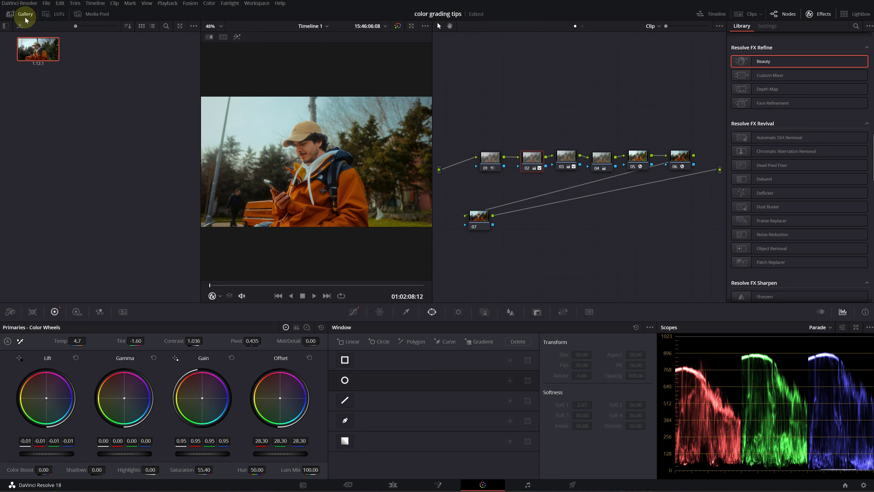
Wipe-compare the current grade against the gallery still, sliding the split across.
{"action": "right_click", "coordinate": [40, 45]}
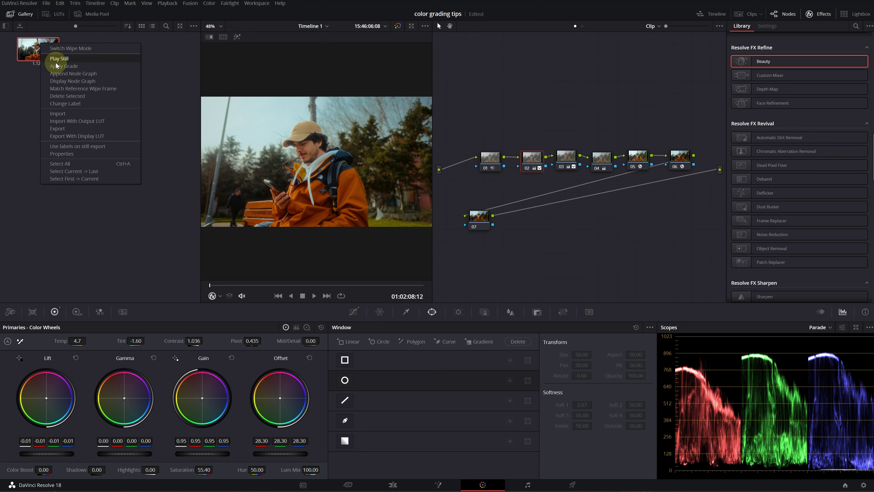
{"action": "left_click", "coordinate": [56, 65]}
{"action": "left_click_drag", "start_coordinate": [341, 149], "coordinate": [329, 148]}
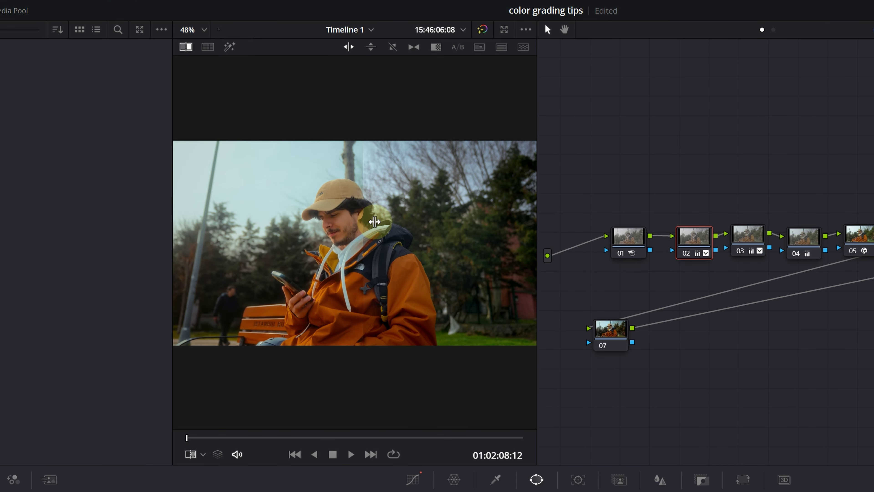
{"action": "left_click_drag", "start_coordinate": [374, 222], "coordinate": [410, 215]}
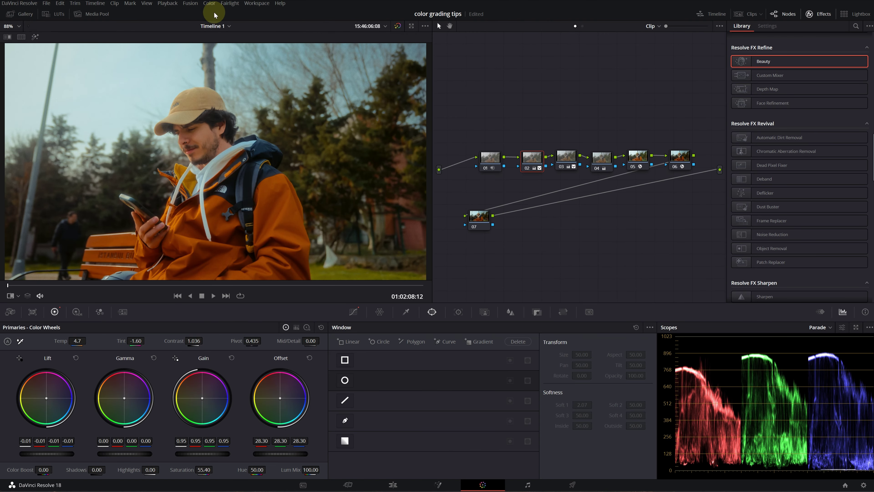
Add a new grade version for the clip with Ctrl+Y.
{"action": "left_click", "coordinate": [209, 6]}
{"action": "left_click", "coordinate": [209, 7]}
{"action": "left_click", "coordinate": [209, 7]}
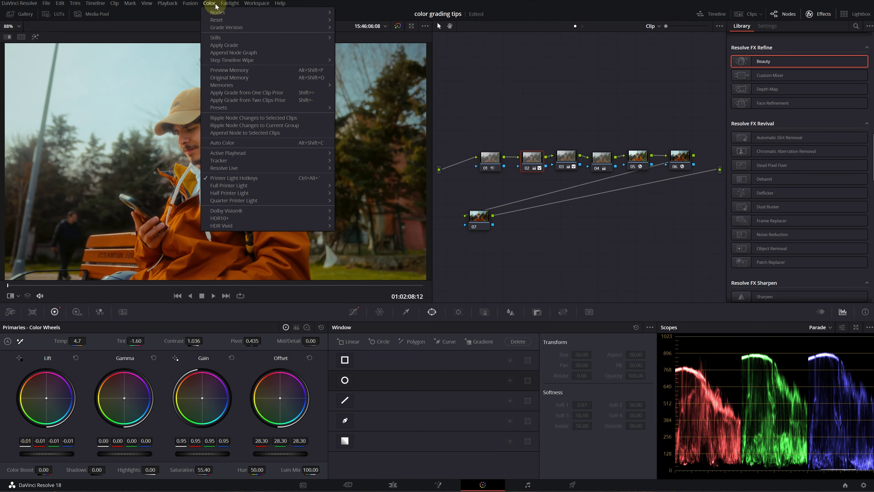
{"action": "mouse_move", "coordinate": [249, 27]}
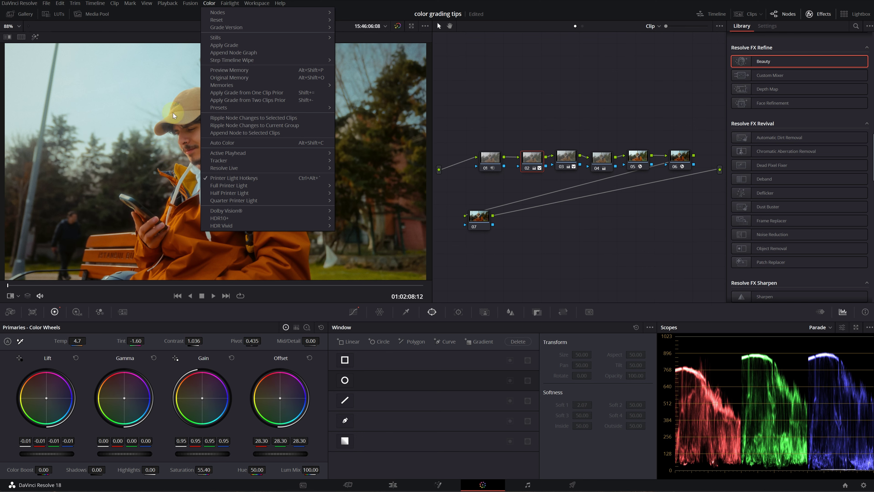
{"action": "mouse_move", "coordinate": [292, 27]}
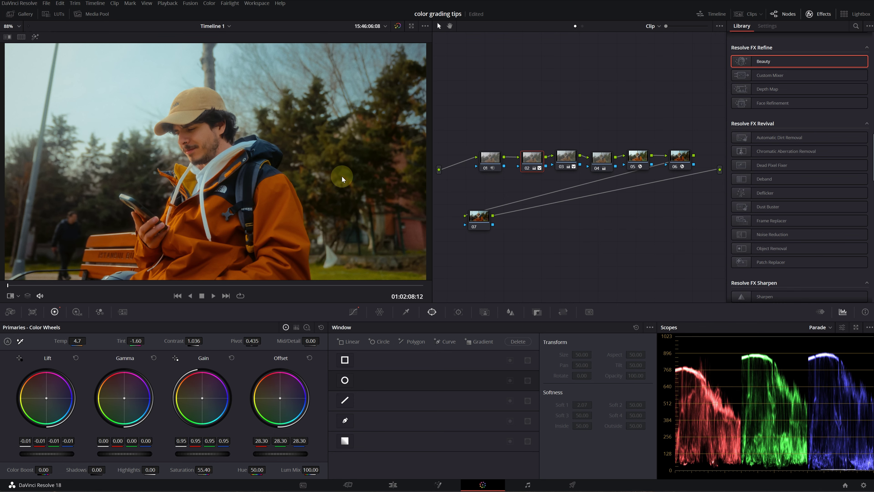
{"action": "key", "text": "ctrl+y"}
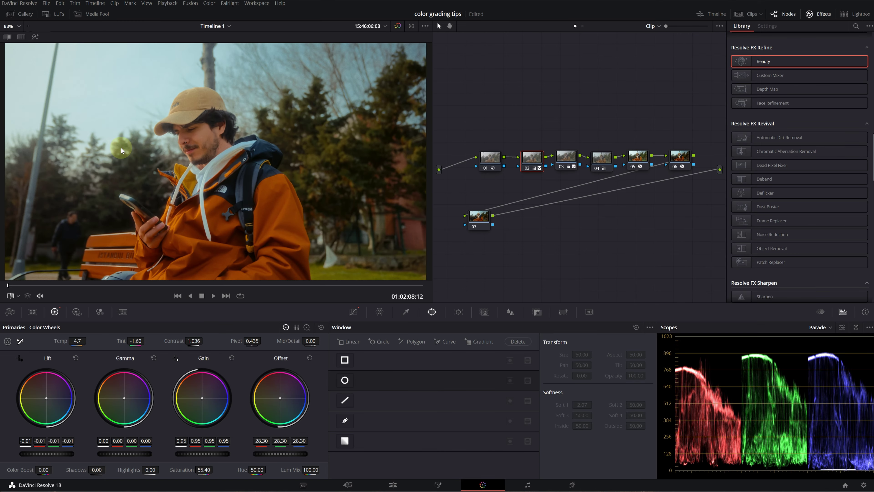
Switch node 06's Dehancer profile to Kodak Supra 100 and raise node 02's Tint.
{"action": "left_click", "coordinate": [681, 159]}
{"action": "scroll", "coordinate": [765, 158], "scroll_direction": "down", "scroll_amount": 1}
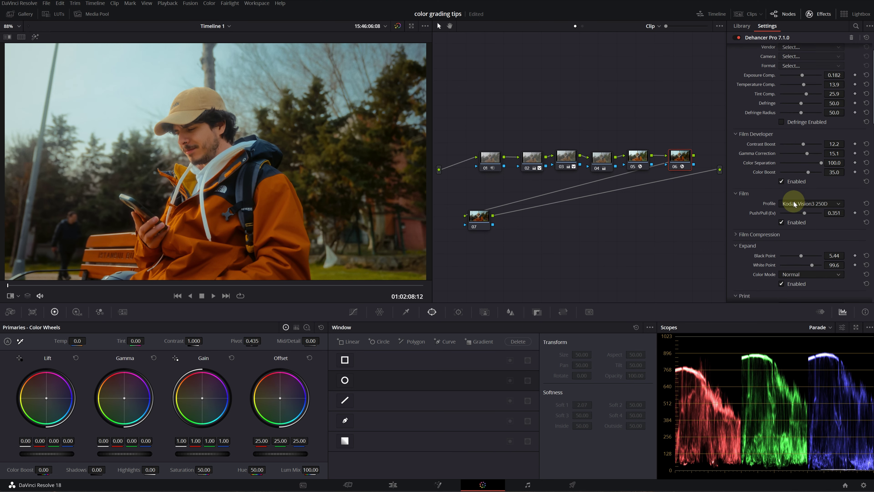
{"action": "left_click", "coordinate": [792, 203]}
{"action": "left_click", "coordinate": [803, 262]}
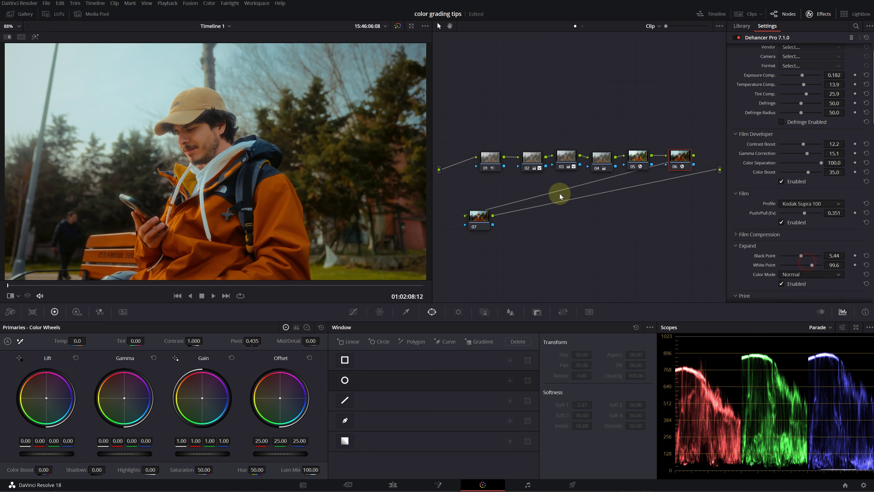
{"action": "left_click", "coordinate": [531, 158]}
{"action": "left_click_drag", "start_coordinate": [120, 340], "coordinate": [124, 343]}
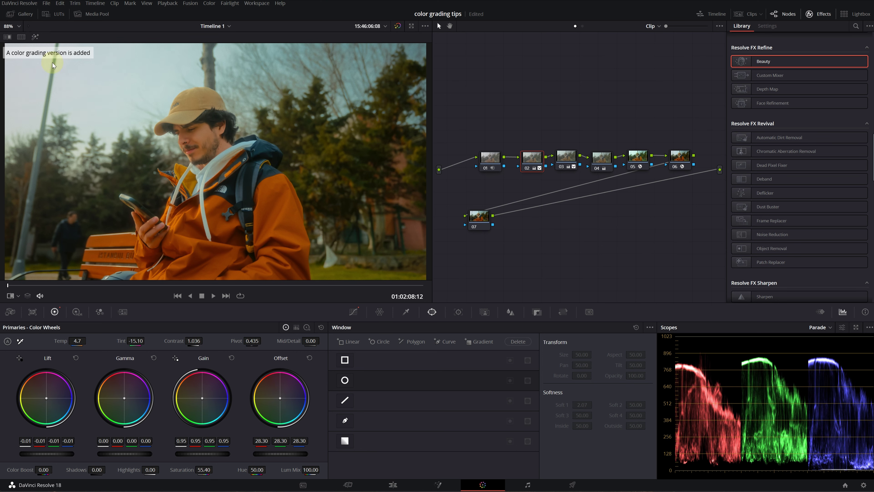
Cycle through grade versions, then add a low custom curve point darkening the shadows.
{"action": "left_click", "coordinate": [209, 3]}
{"action": "mouse_move", "coordinate": [311, 28]}
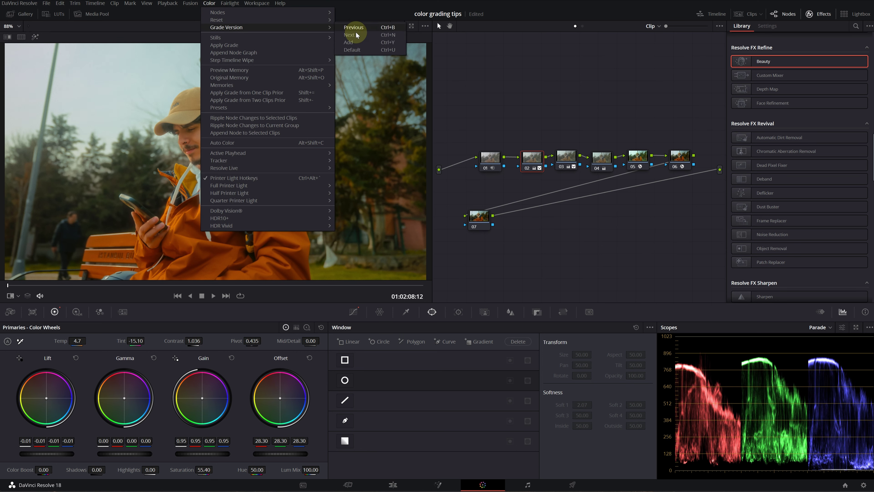
{"action": "left_click", "coordinate": [375, 34]}
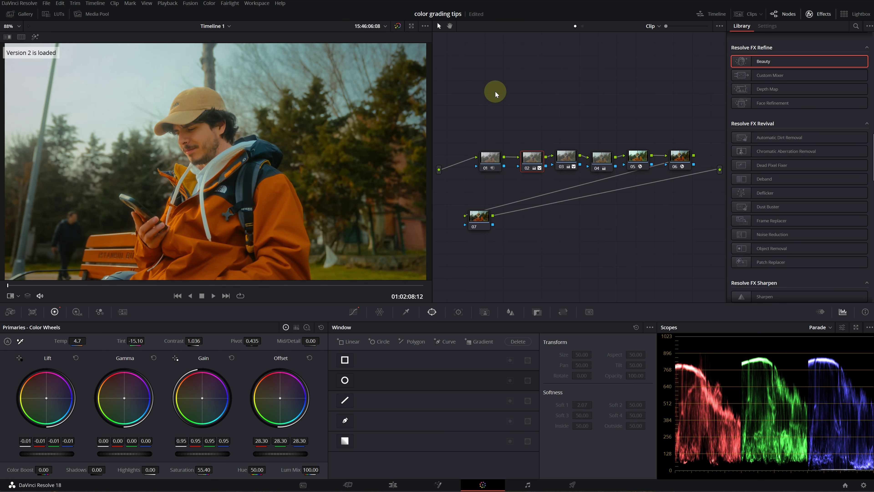
{"action": "key", "text": "ctrl+n"}
{"action": "key", "text": "ctrl+b"}
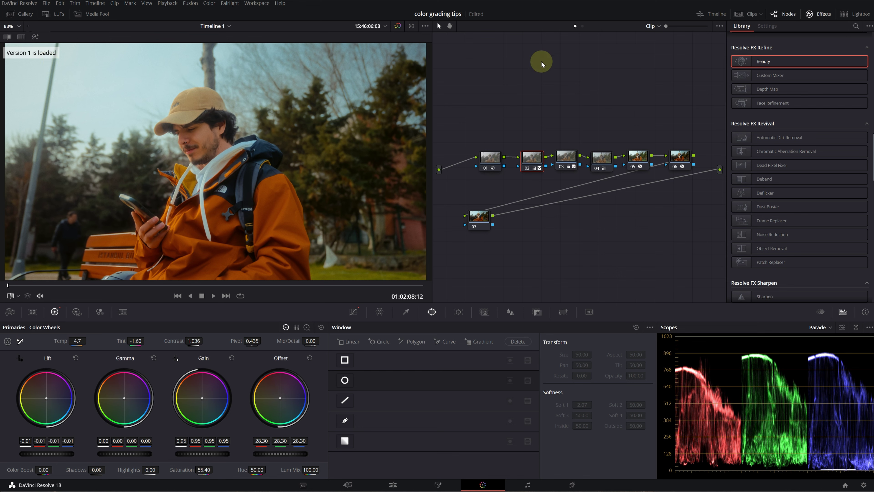
{"action": "left_click", "coordinate": [353, 312]}
{"action": "left_click_drag", "start_coordinate": [343, 461], "coordinate": [398, 453]}
Add a grade version with Contrast 1.360, then flip back to version 1 (Contrast 1.036, Tint -1.60).
{"action": "key", "text": "ctrl+y"}
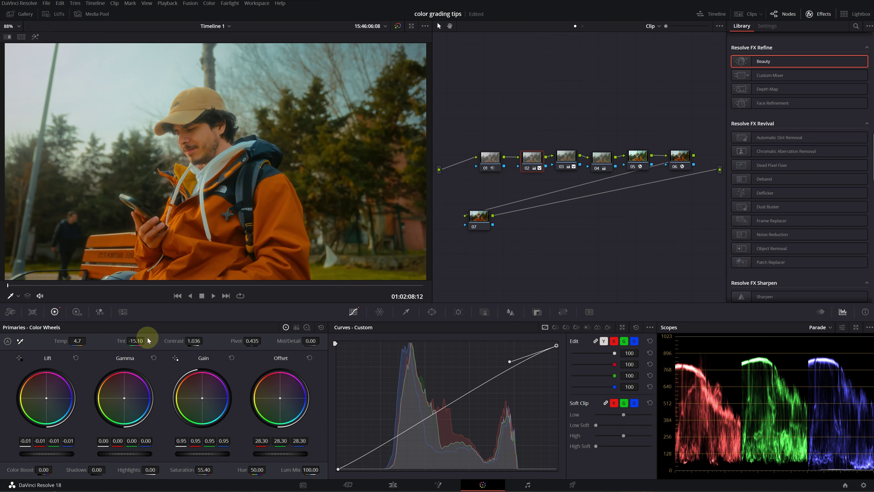
{"action": "left_click_drag", "start_coordinate": [195, 341], "coordinate": [250, 357]}
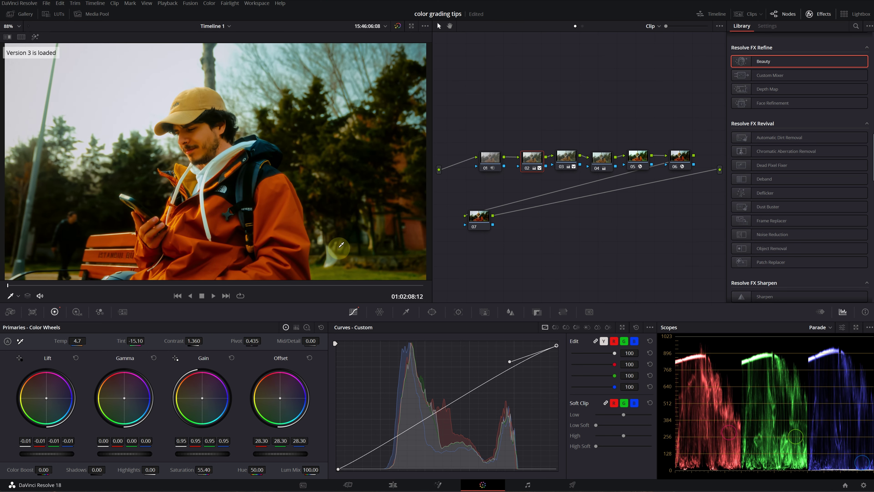
{"action": "key", "text": "ctrl+b"}
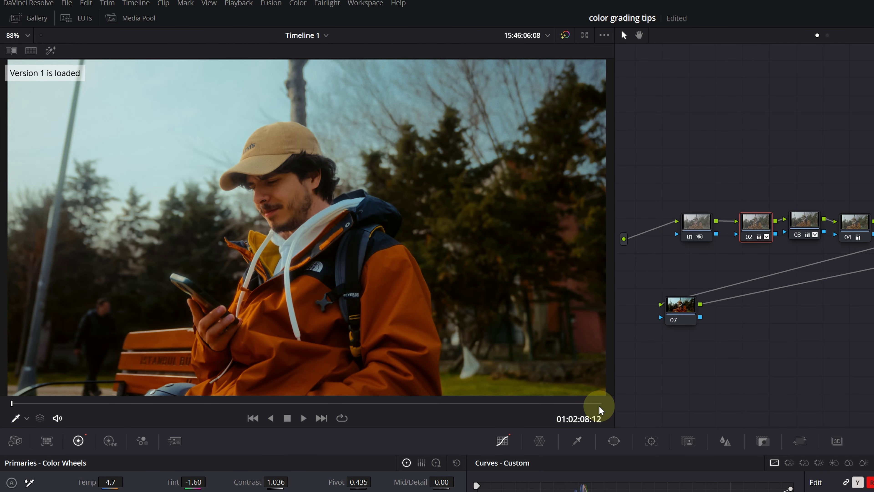
{"action": "key", "text": "ctrl+b"}
{"action": "key", "text": "ctrl+b"}
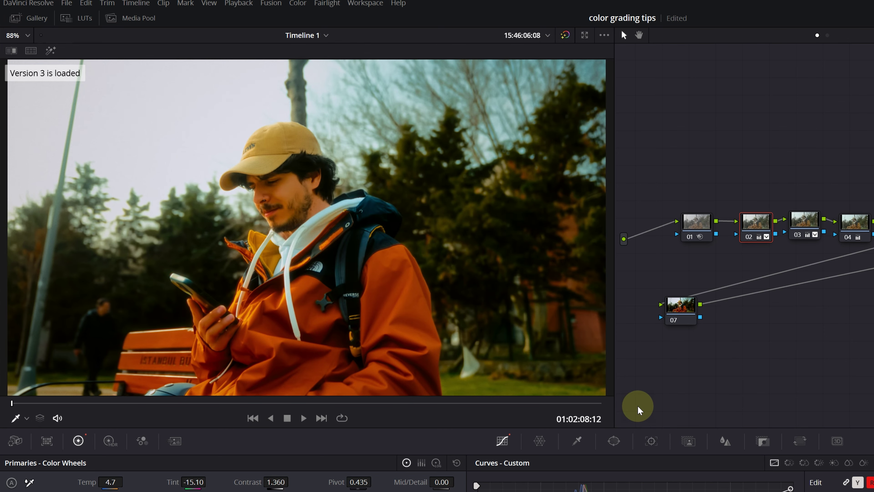
{"action": "key", "text": "ctrl+b"}
{"action": "key", "text": "ctrl+b"}
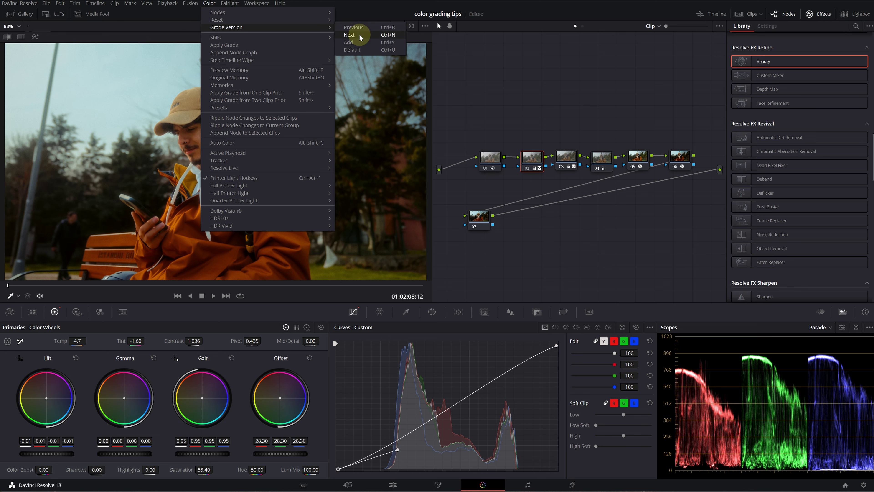
{"action": "left_click", "coordinate": [552, 253]}
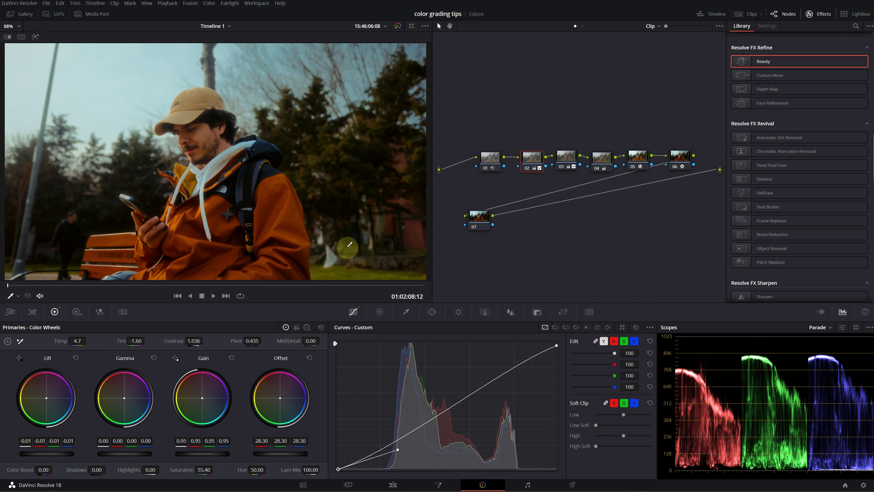
Hide the node editor to widen the viewer, then show it again.
{"action": "left_click", "coordinate": [784, 14]}
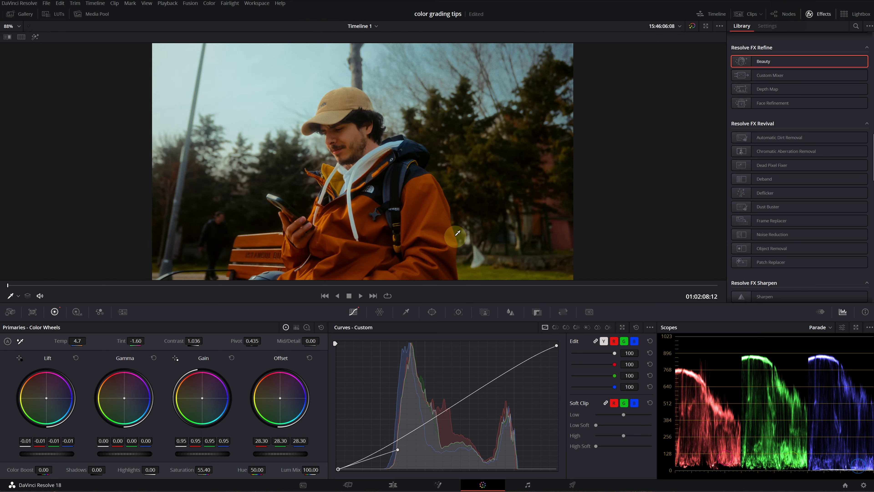
{"action": "left_click", "coordinate": [785, 14]}
{"action": "left_click", "coordinate": [22, 4]}
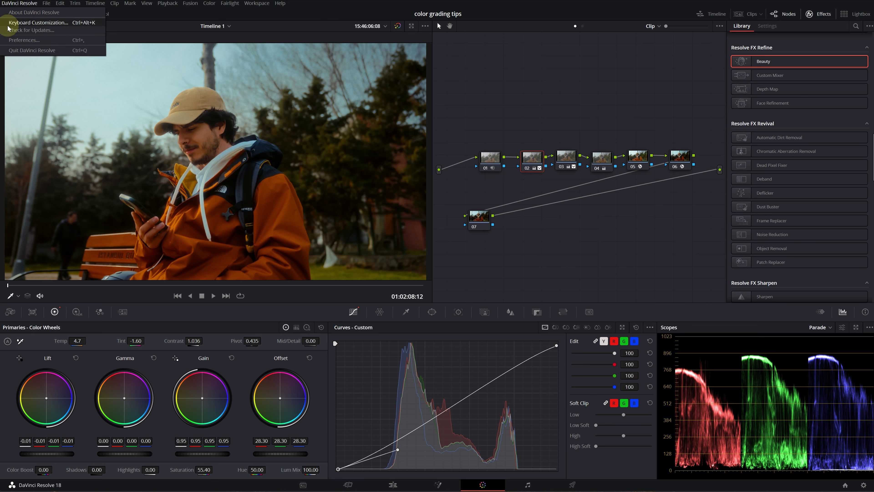
In Keyboard Customization, filter the Color commands by 'VER' and expand Grade Version.
{"action": "left_click", "coordinate": [37, 22]}
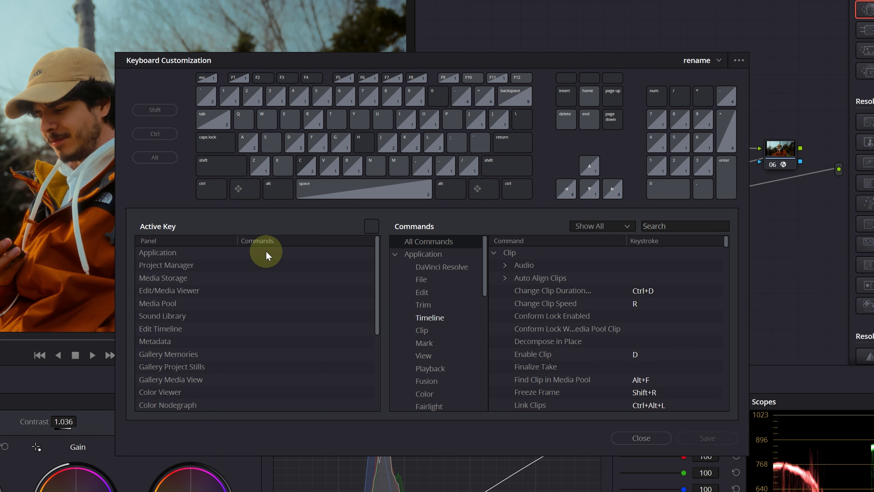
{"action": "scroll", "coordinate": [413, 303], "scroll_direction": "down", "scroll_amount": 3}
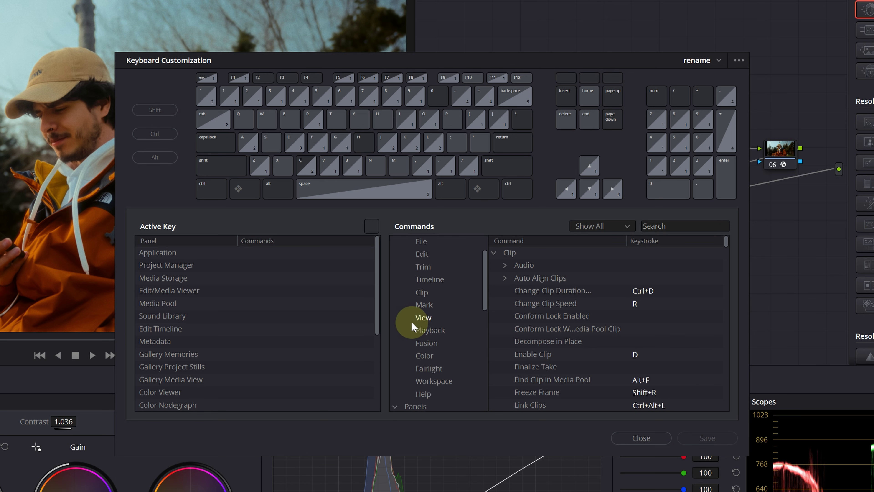
{"action": "left_click", "coordinate": [425, 356]}
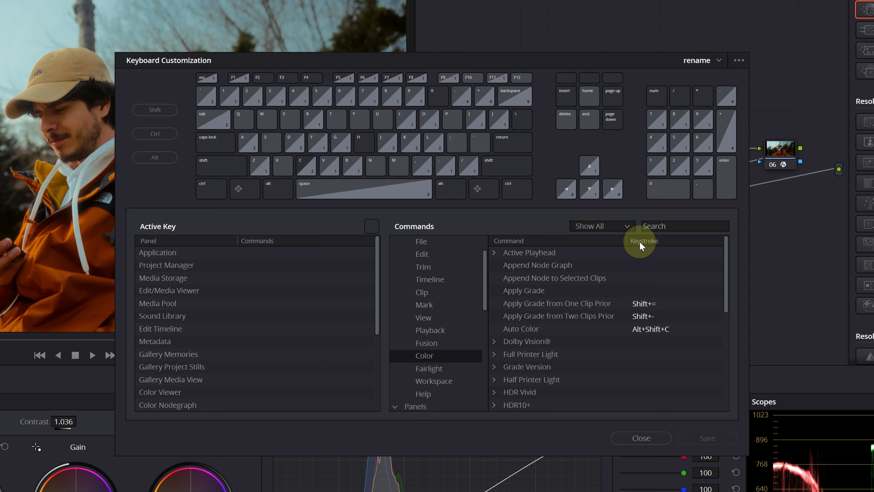
{"action": "type", "text": "VER"}
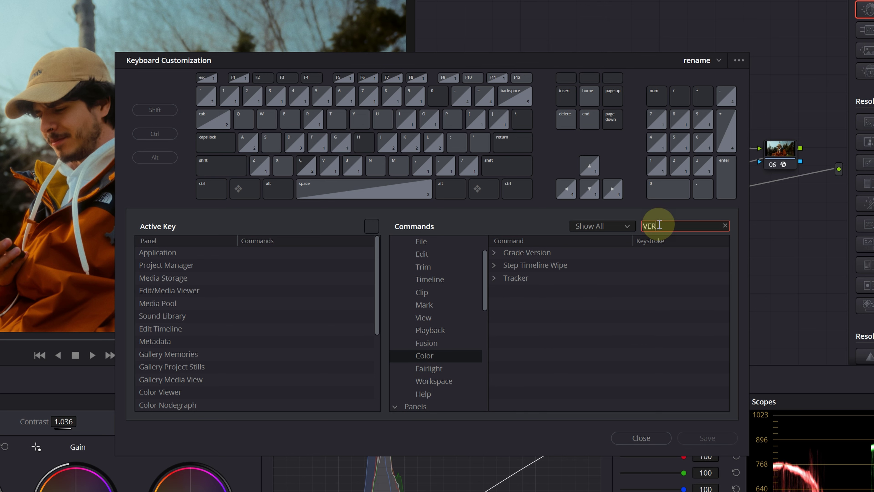
{"action": "left_click", "coordinate": [492, 253]}
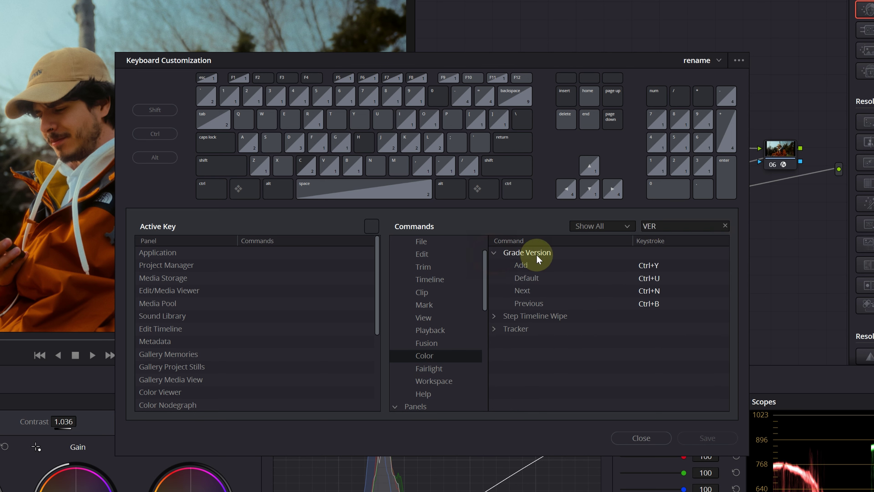
Rebind Grade Version Add, Default, Next and Previous to keys 3, 4, 1 and 2, and save.
{"action": "left_click", "coordinate": [661, 265]}
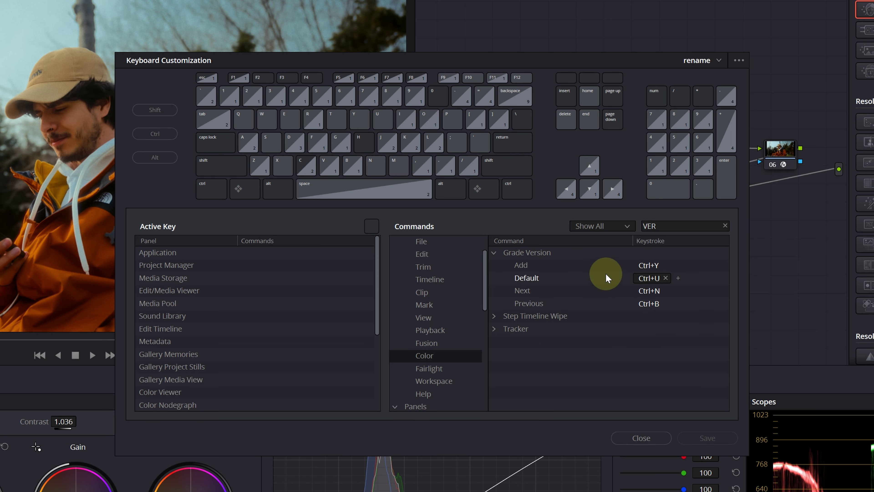
{"action": "left_click", "coordinate": [512, 264]}
{"action": "left_click", "coordinate": [649, 265]}
{"action": "key", "text": "3"}
{"action": "left_click", "coordinate": [651, 278]}
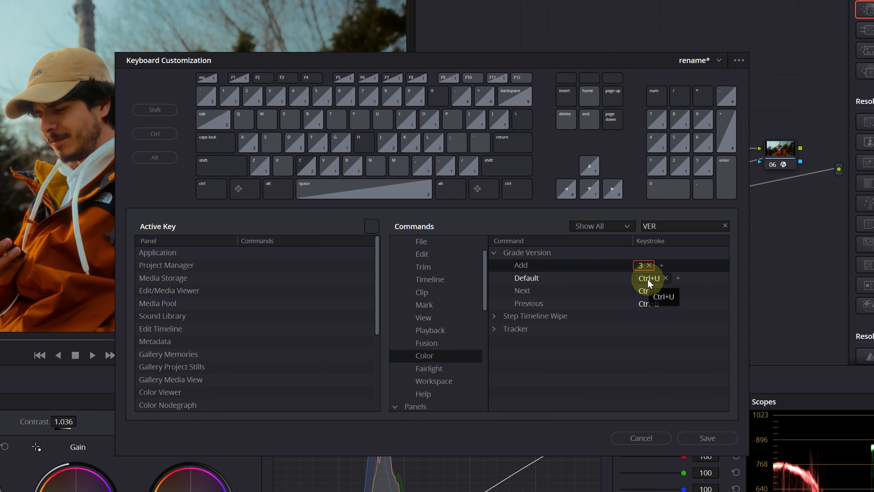
{"action": "key", "text": "4"}
{"action": "left_click", "coordinate": [649, 290]}
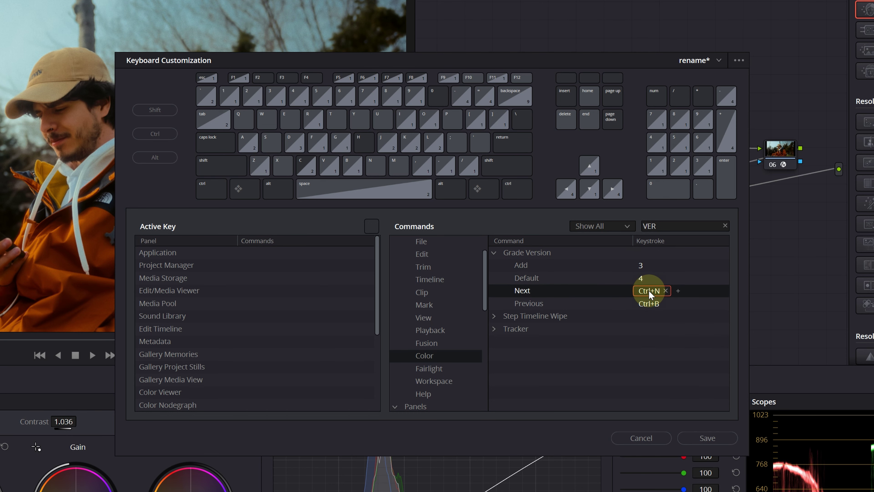
{"action": "key", "text": "1"}
{"action": "left_click", "coordinate": [649, 302]}
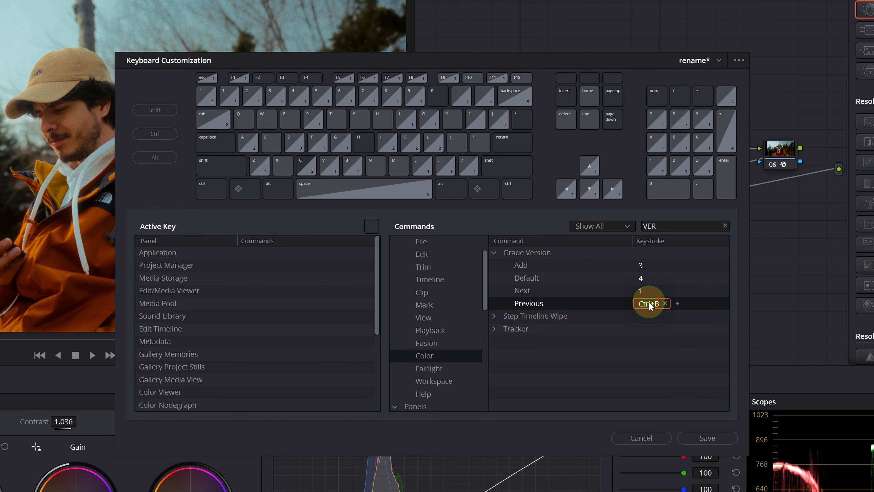
{"action": "key", "text": "2"}
{"action": "left_click", "coordinate": [707, 439]}
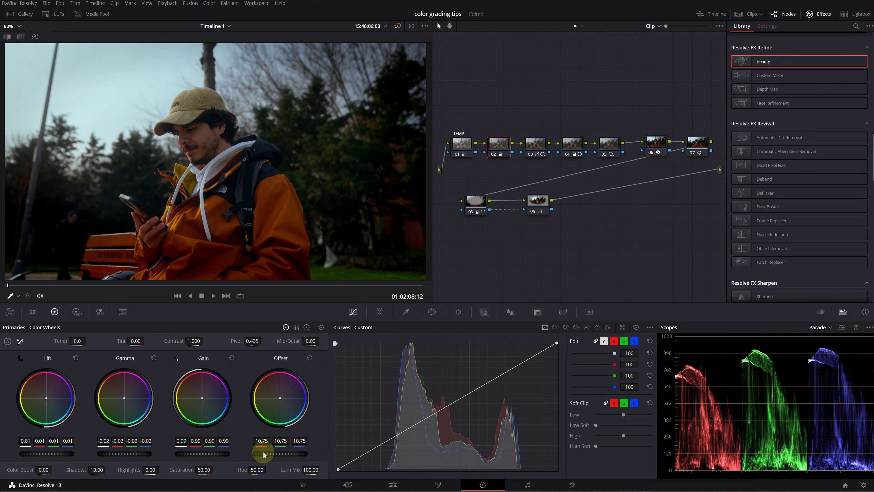
Add a new grade version, cycle through the saved versions, and reopen Keyboard Customization.
{"action": "key", "text": "ctrl+y"}
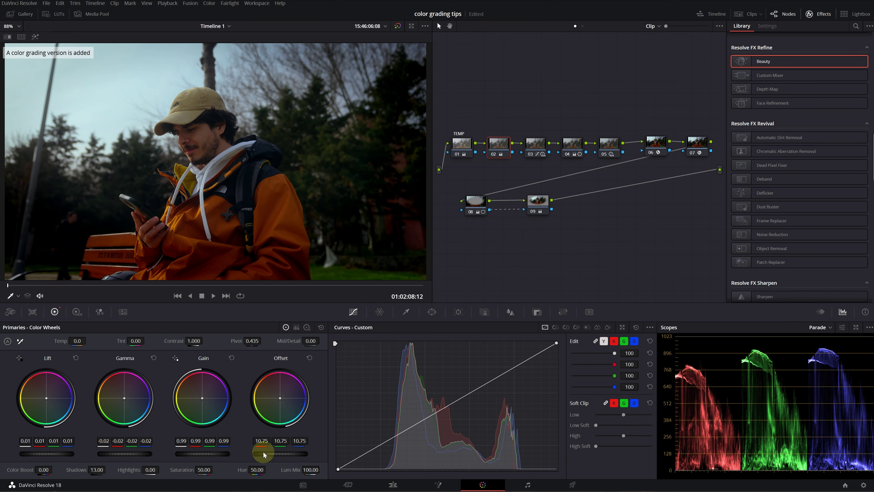
{"action": "key", "text": "ctrl+b"}
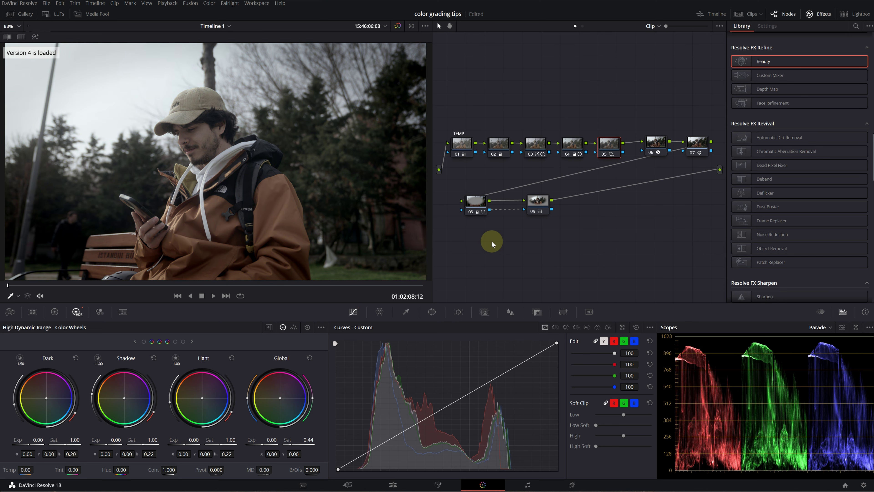
{"action": "key", "text": "ctrl+b"}
{"action": "key", "text": "ctrl+alt+k"}
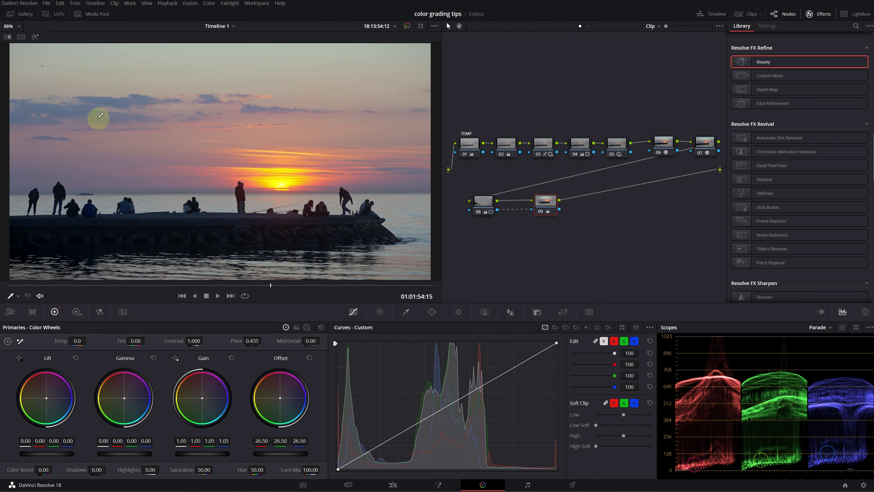
On node 05, compare Primaries Saturation 74.20 against an HDR Global saturation of 1.22.
{"action": "left_click", "coordinate": [617, 147]}
{"action": "right_click", "coordinate": [617, 147]}
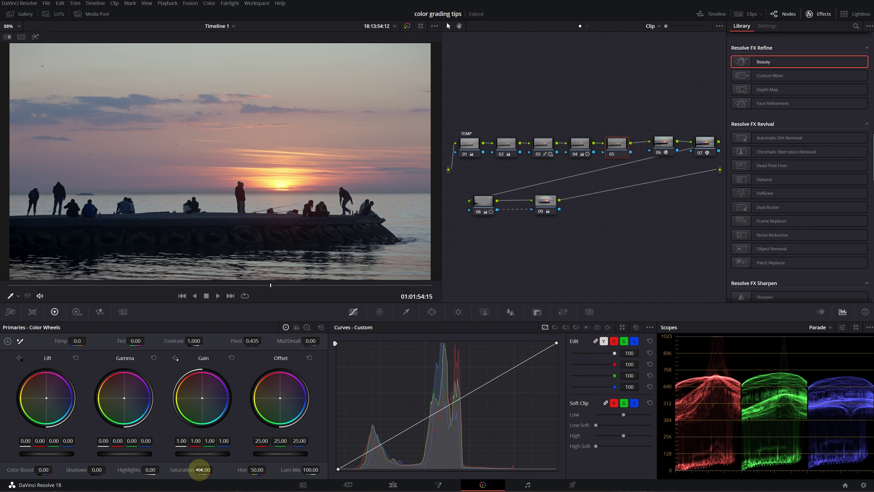
{"action": "left_click_drag", "start_coordinate": [211, 471], "coordinate": [244, 475]}
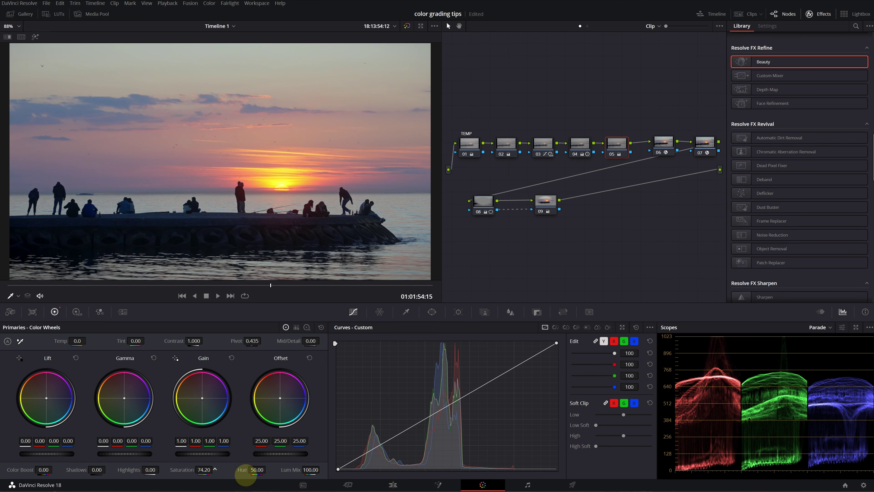
{"action": "left_click", "coordinate": [72, 311]}
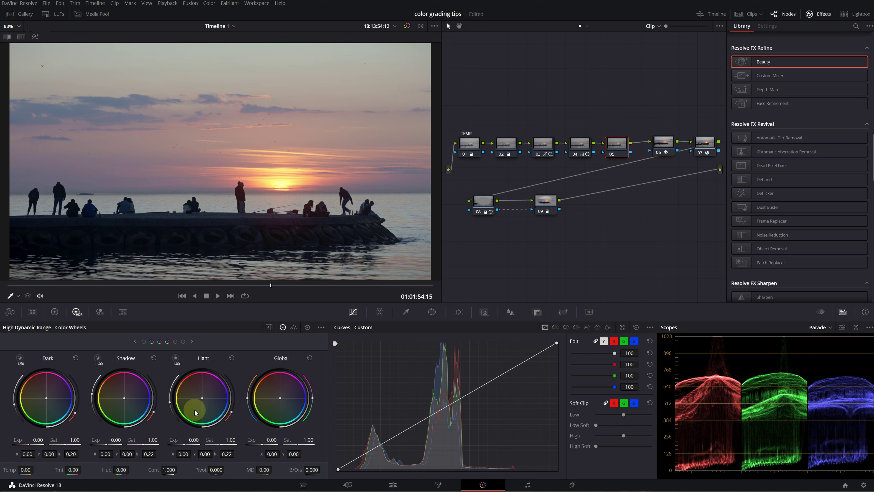
{"action": "left_click_drag", "start_coordinate": [298, 443], "coordinate": [409, 459]}
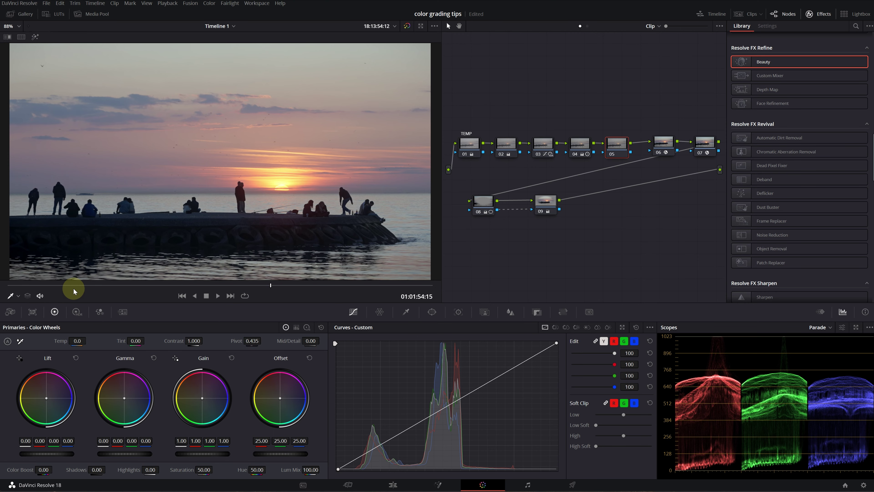
Set node 05's color space to HSV.
{"action": "right_click", "coordinate": [615, 144]}
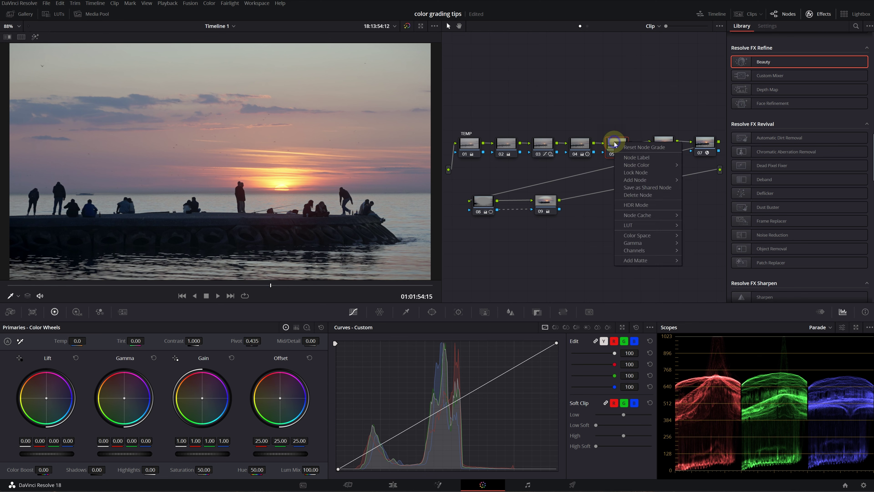
{"action": "mouse_move", "coordinate": [636, 235]}
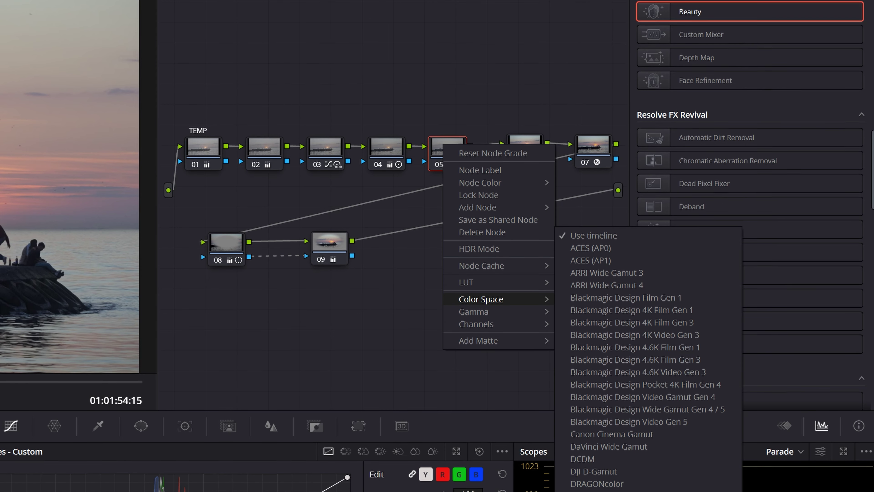
{"action": "left_click", "coordinate": [589, 438]}
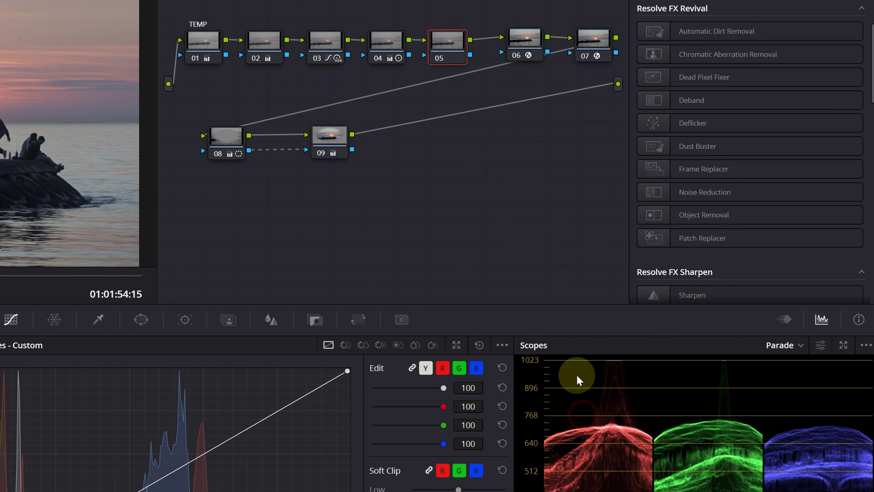
Turn off Channel 1 and Channel 3 on node 05.
{"action": "right_click", "coordinate": [450, 166]}
{"action": "mouse_move", "coordinate": [533, 343]}
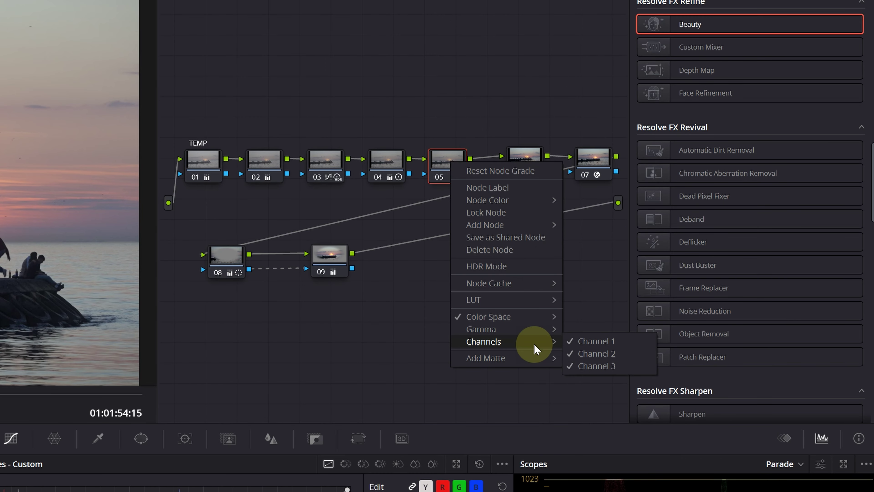
{"action": "left_click", "coordinate": [585, 341]}
{"action": "right_click", "coordinate": [440, 160]}
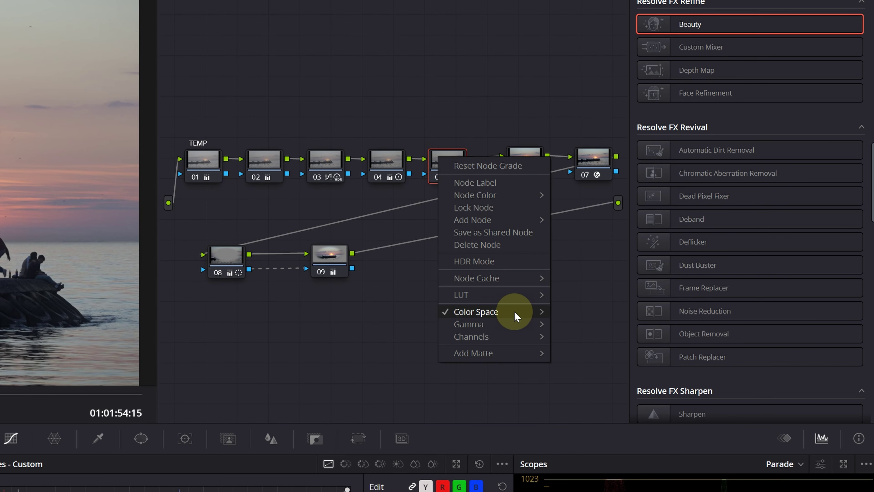
{"action": "mouse_move", "coordinate": [516, 314]}
{"action": "mouse_move", "coordinate": [527, 346]}
{"action": "left_click", "coordinate": [585, 347]}
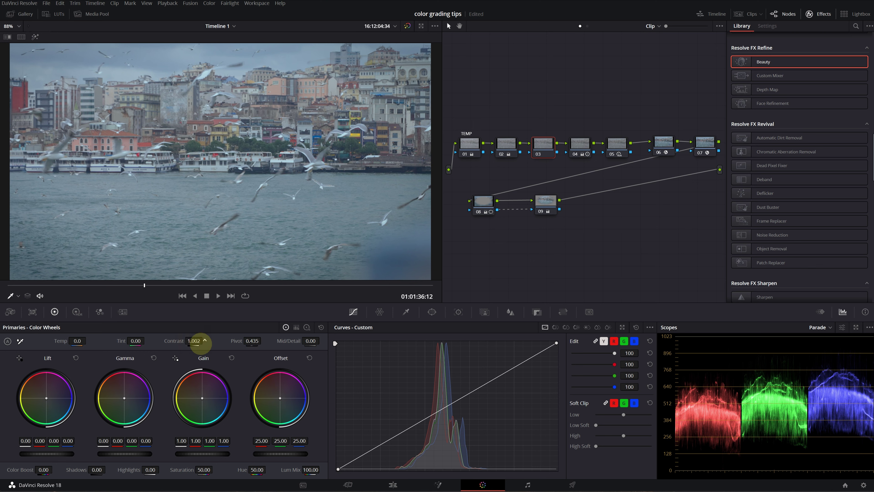
Raise Contrast to 1.256 on the harbour clip, then reset node 03's grade.
{"action": "mouse_move", "coordinate": [203, 341]}
{"action": "left_mouse_down"}
{"action": "mouse_move", "coordinate": [240, 346]}
{"action": "mouse_move", "coordinate": [206, 343]}
{"action": "left_mouse_up"}
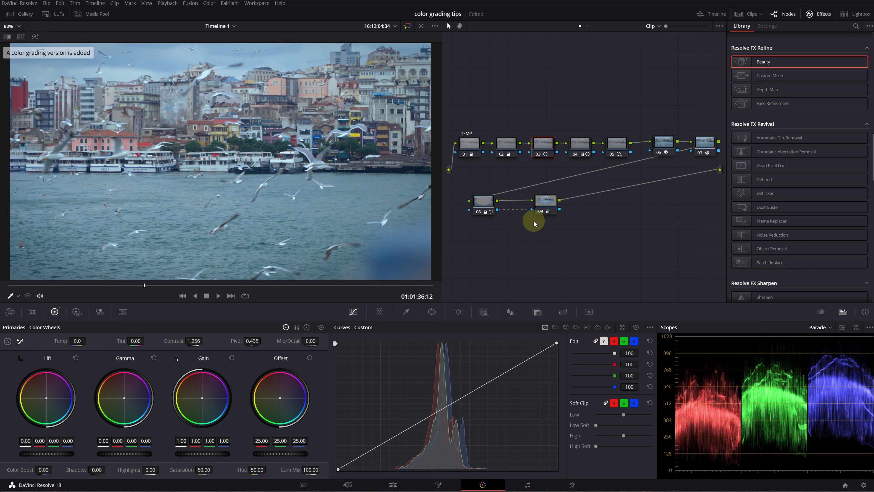
{"action": "right_click", "coordinate": [544, 144]}
{"action": "left_click", "coordinate": [564, 146]}
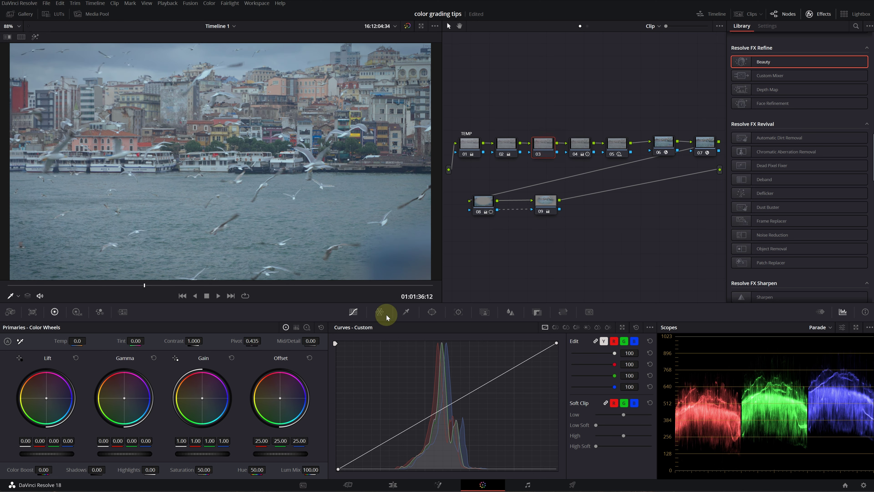
Pull the custom curve's shadows into an S-curve, then undo it.
{"action": "left_click", "coordinate": [483, 385]}
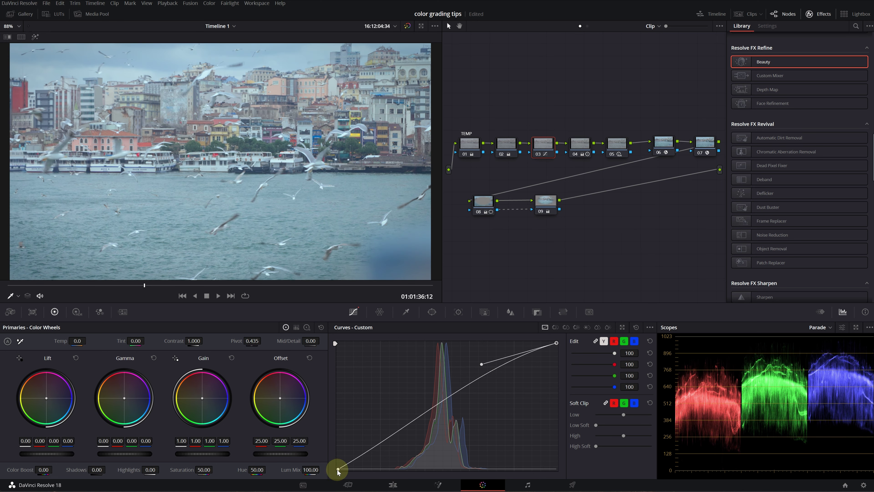
{"action": "left_click_drag", "start_coordinate": [409, 428], "coordinate": [416, 453]}
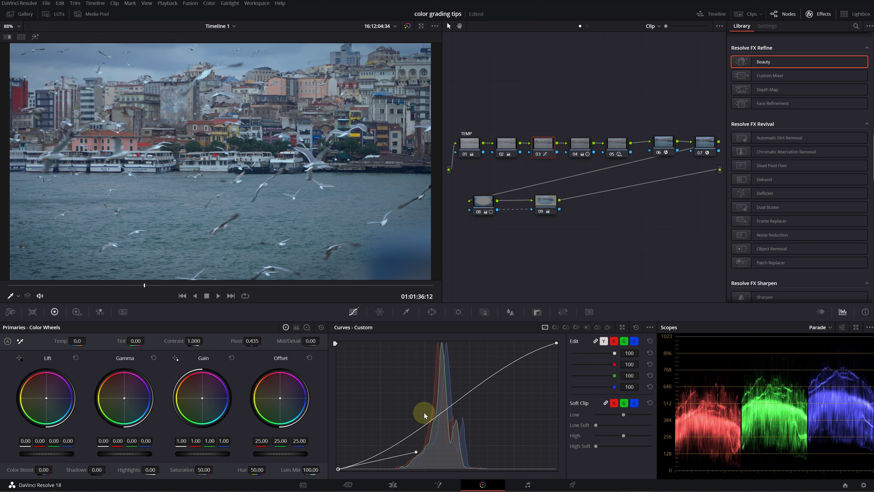
{"action": "key", "text": "ctrl+z"}
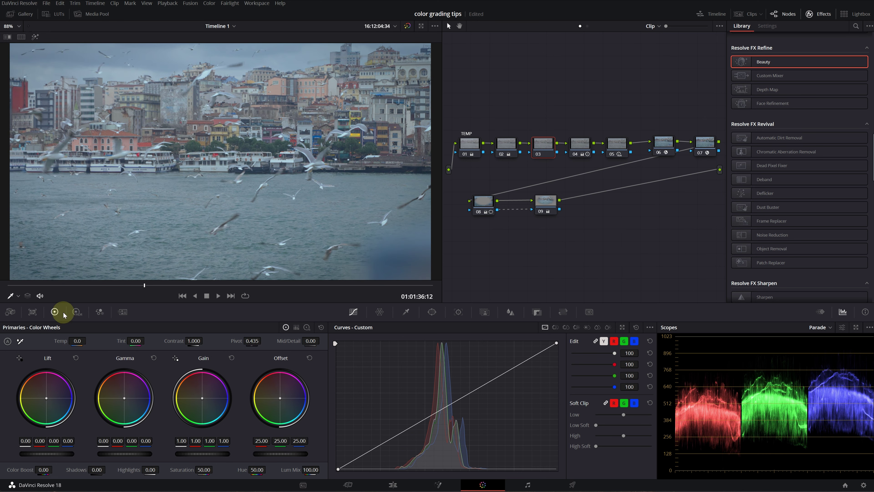
Try HDR Contrast from 1.116 up to 2.000, compare with Primaries Contrast 2.000, then settle near 1.2.
{"action": "left_click", "coordinate": [73, 312]}
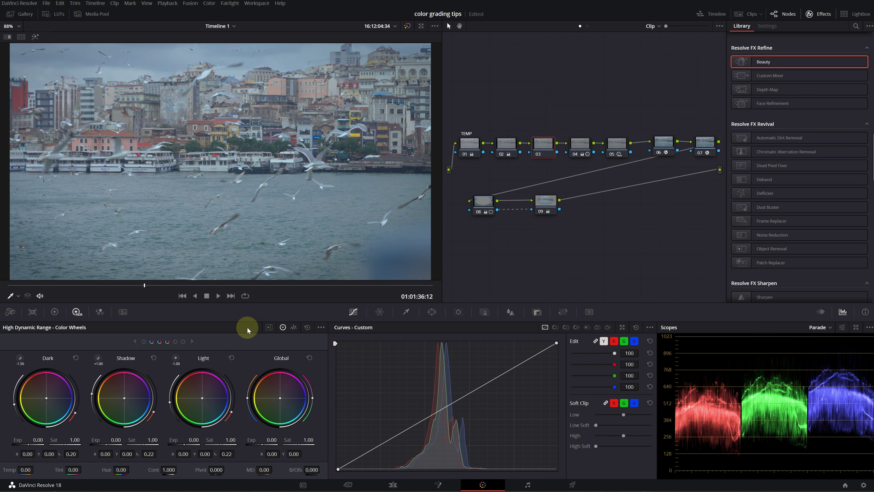
{"action": "left_click", "coordinate": [321, 327]}
{"action": "key", "text": "Escape"}
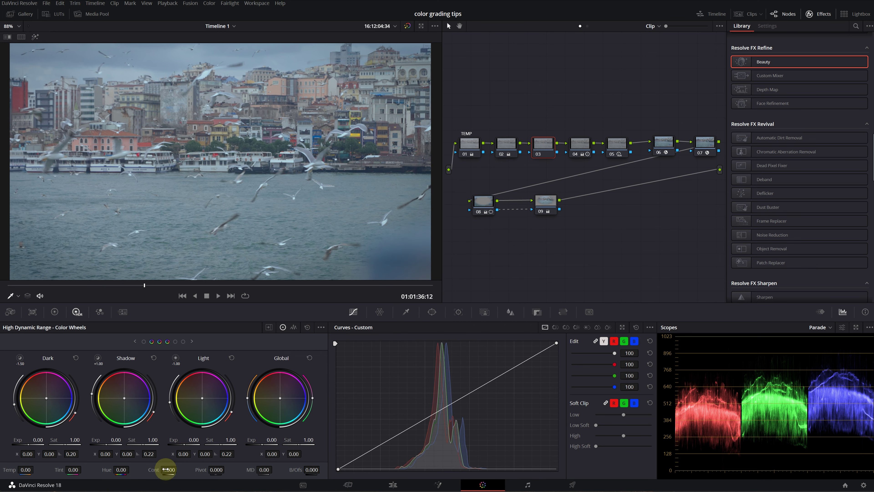
{"action": "left_click_drag", "start_coordinate": [168, 470], "coordinate": [177, 474]}
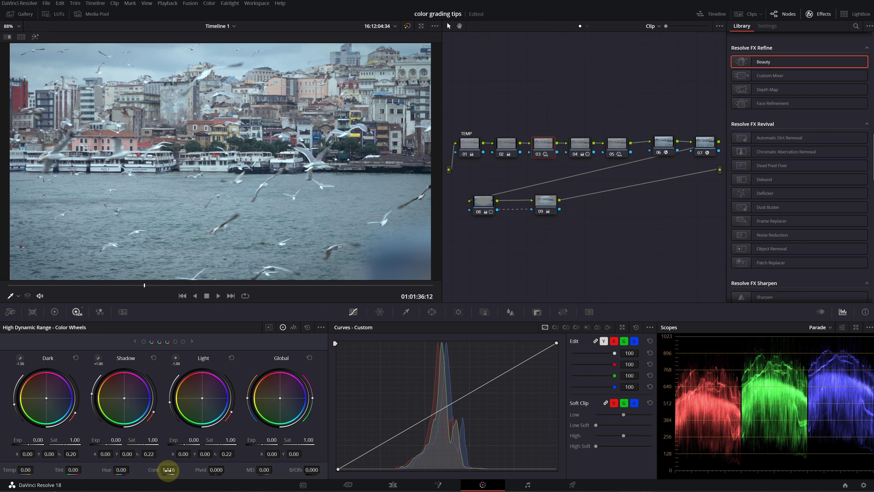
{"action": "mouse_move", "coordinate": [176, 474]}
{"action": "left_mouse_down"}
{"action": "mouse_move", "coordinate": [253, 478]}
{"action": "mouse_move", "coordinate": [178, 469]}
{"action": "left_mouse_up"}
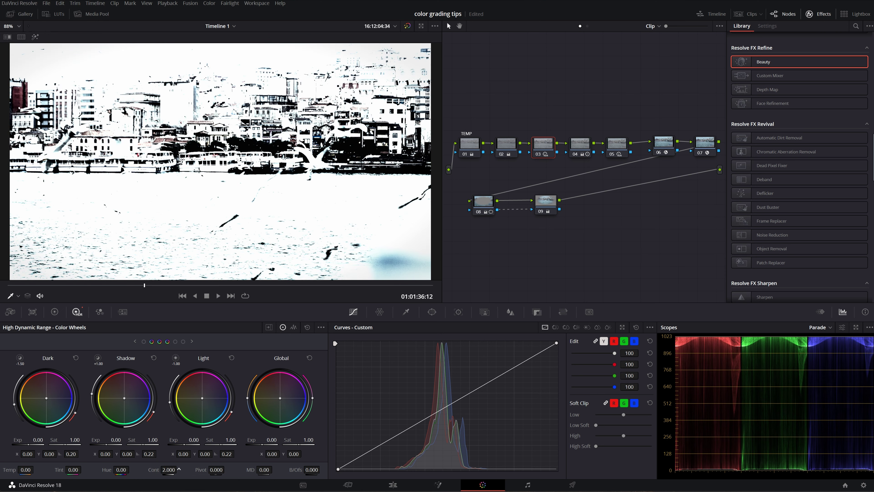
{"action": "left_click_drag", "start_coordinate": [572, 264], "coordinate": [13, 273]}
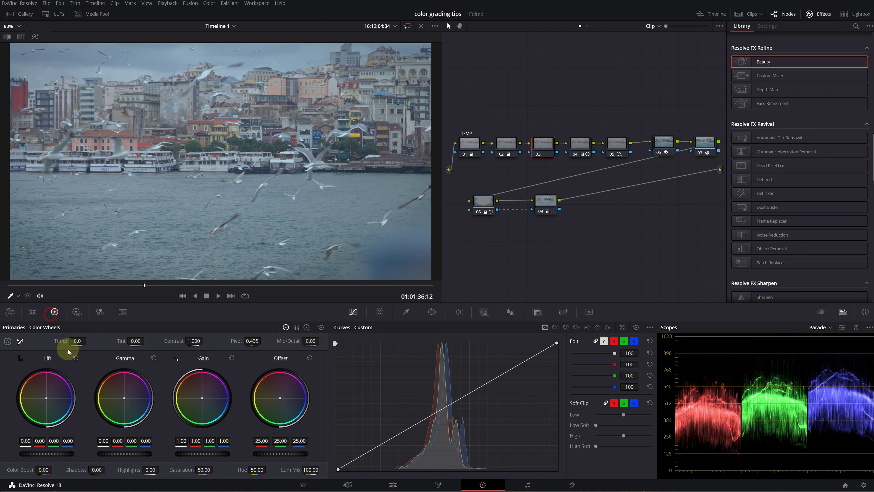
{"action": "left_click_drag", "start_coordinate": [180, 342], "coordinate": [697, 352]}
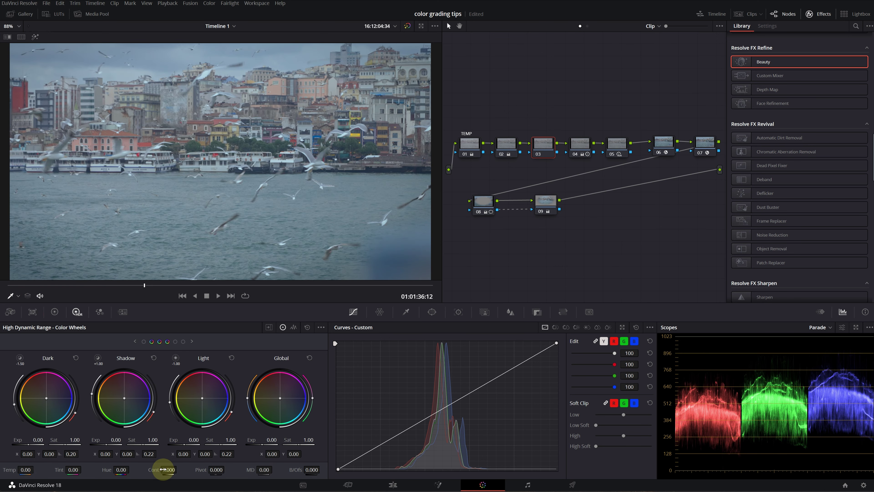
{"action": "left_click_drag", "start_coordinate": [164, 468], "coordinate": [241, 478]}
Set HDR Pivot to 0.740, save it as a new grade version, and step through versions 1–4.
{"action": "left_click", "coordinate": [593, 255]}
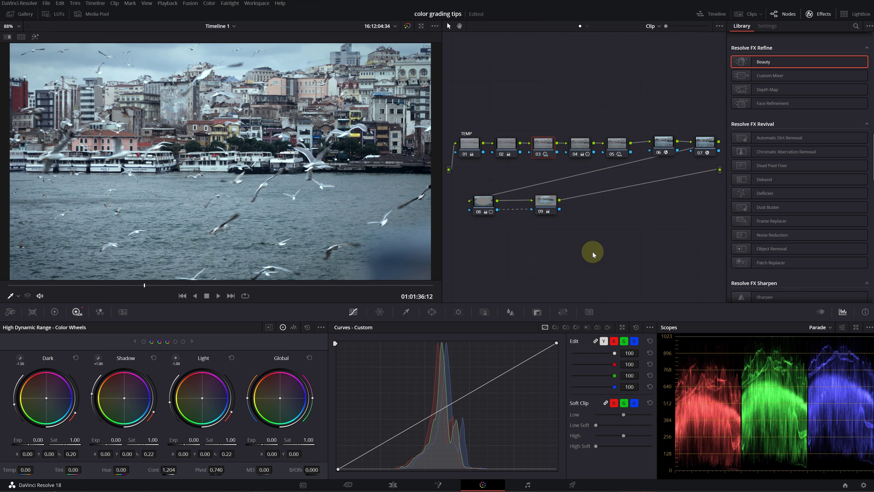
{"action": "key", "text": "ctrl+y"}
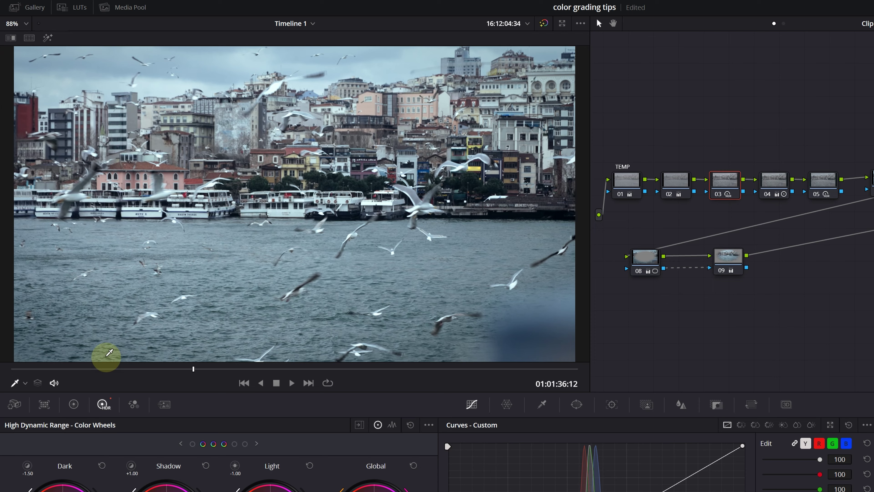
{"action": "key", "text": "ctrl+b"}
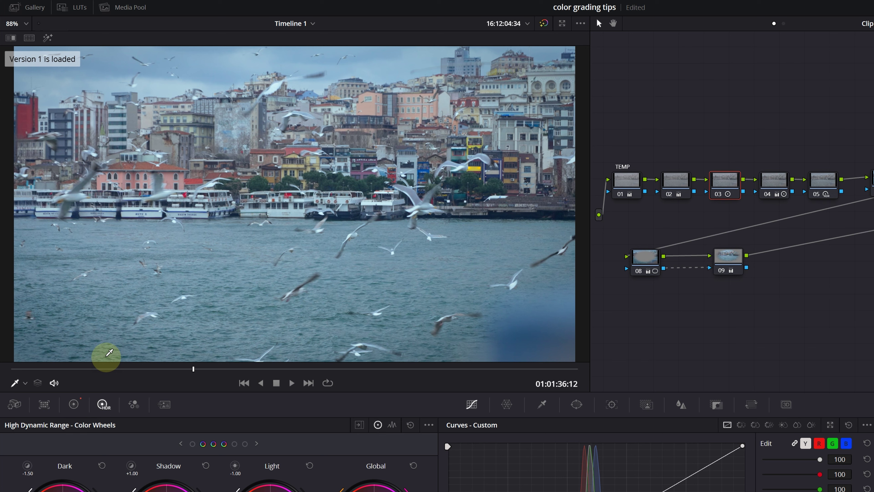
{"action": "key", "text": "ctrl+n"}
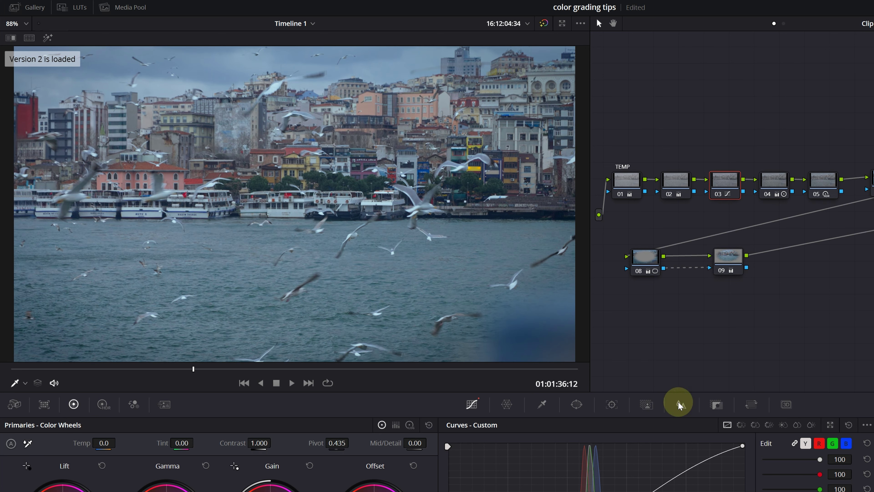
{"action": "key", "text": "ctrl+n"}
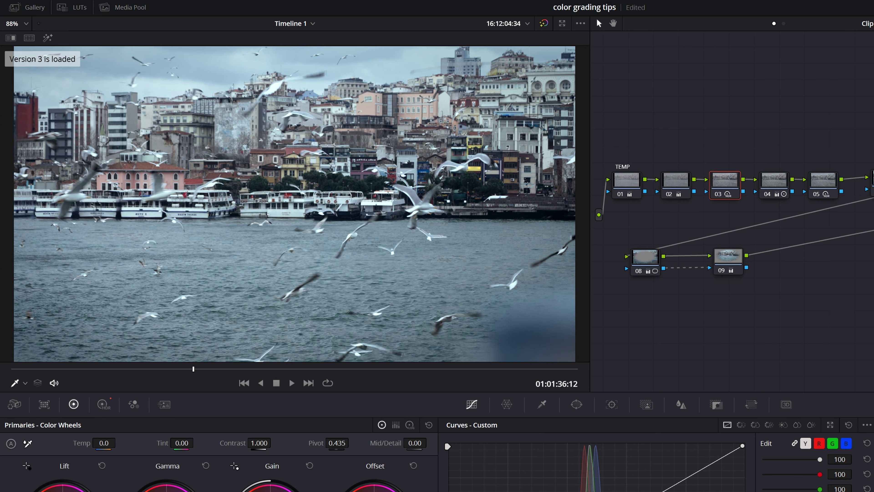
{"action": "key", "text": "ctrl+n"}
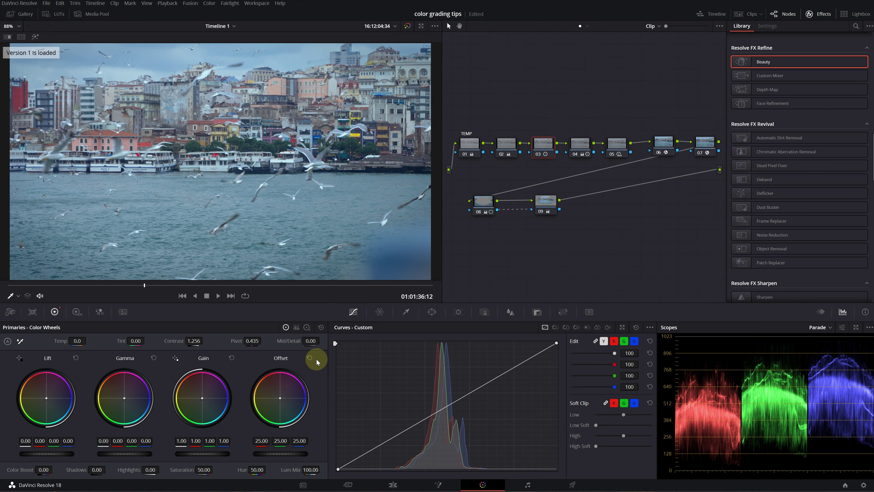
{"action": "key", "text": "ctrl+b"}
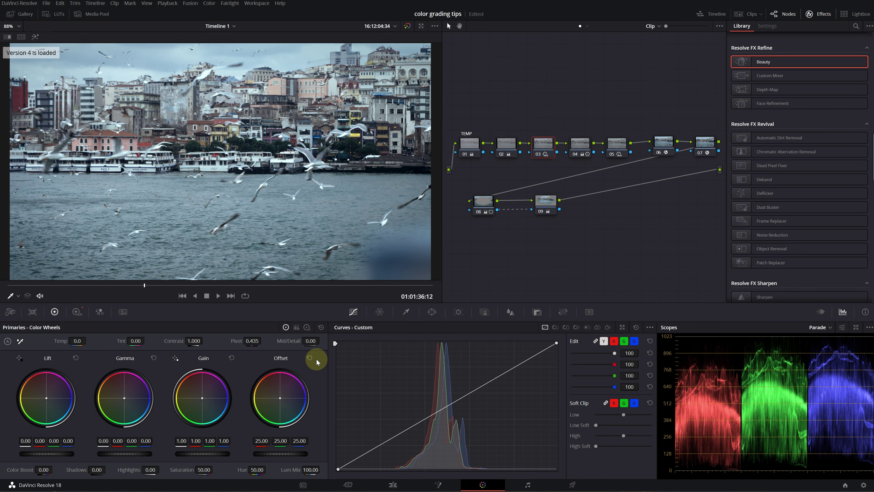
{"action": "key", "text": "ctrl+b"}
{"action": "key", "text": "ctrl+b"}
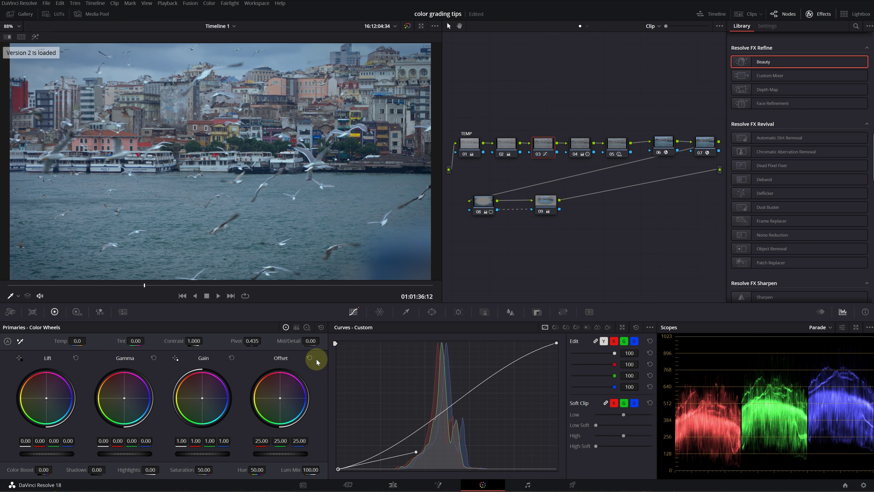
{"action": "key", "text": "ctrl+b"}
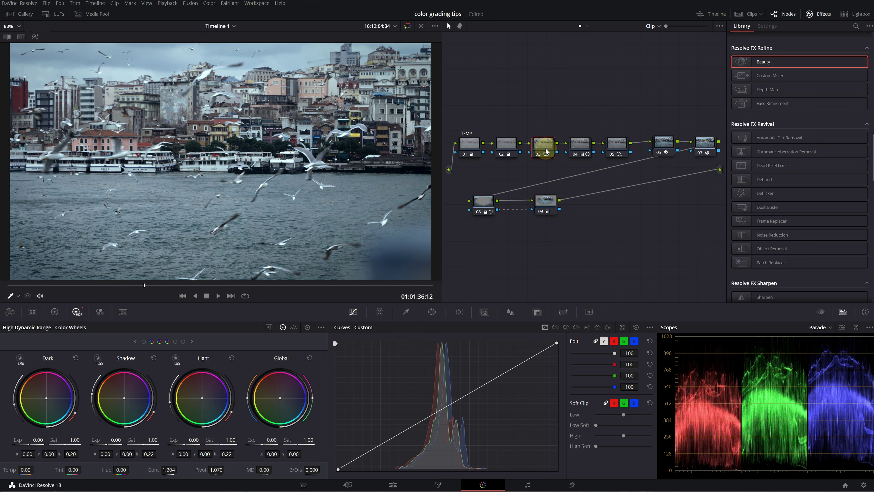
Boost saturation in the HDR tonal zones, then flip between versions 2, 3 and 1 to compare.
{"action": "left_click_drag", "start_coordinate": [297, 439], "coordinate": [462, 459]}
{"action": "left_click_drag", "start_coordinate": [222, 440], "coordinate": [393, 461]}
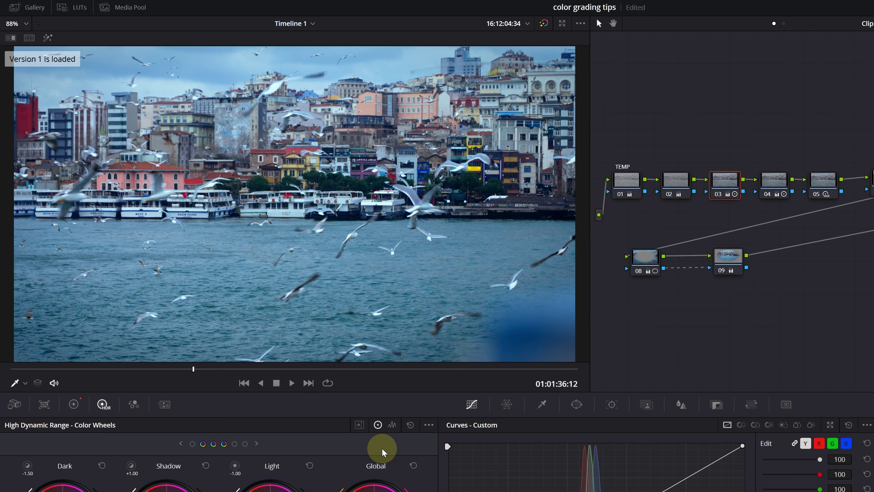
{"action": "key", "text": "ctrl+b"}
{"action": "key", "text": "ctrl+b"}
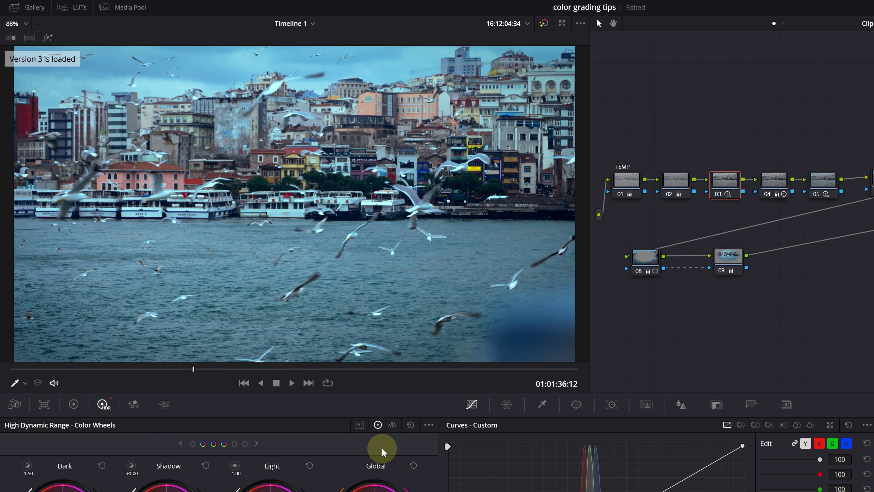
{"action": "key", "text": "ctrl+b"}
{"action": "key", "text": "ctrl+n"}
{"action": "key", "text": "ctrl+b"}
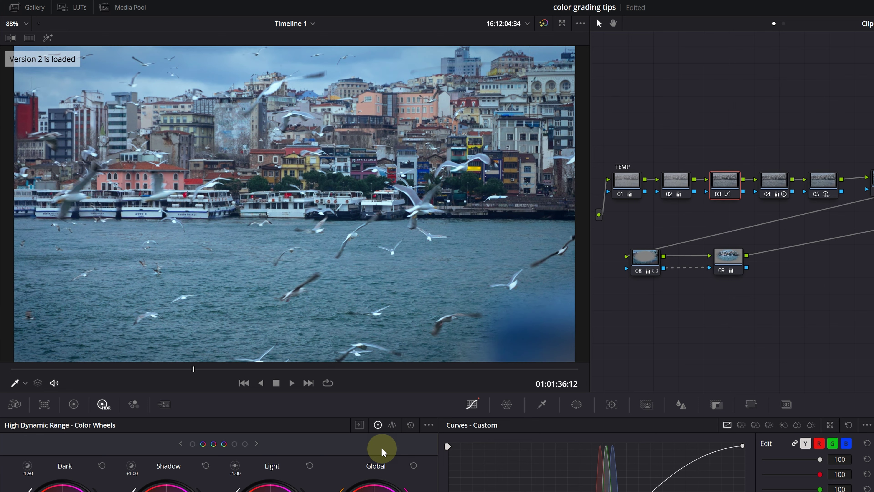
{"action": "key", "text": "ctrl+n"}
{"action": "key", "text": "ctrl+n"}
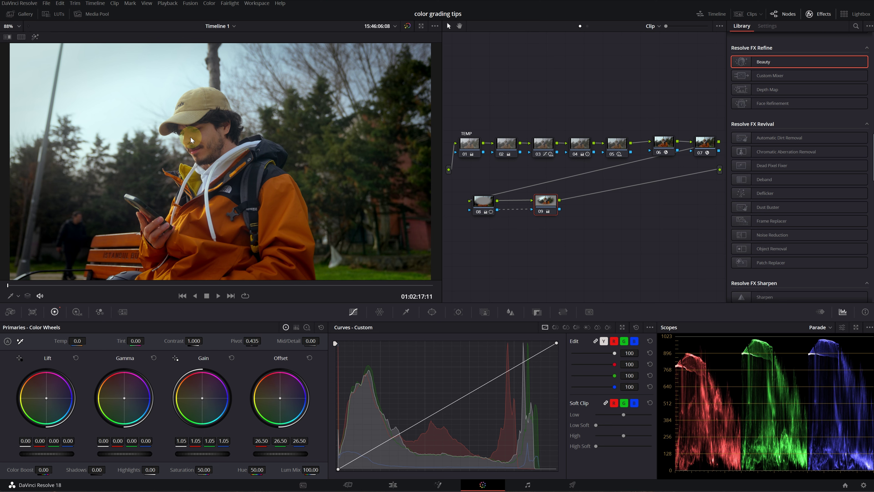
Turn on Display Qualifier Focus in the scope options menu.
{"action": "left_click", "coordinate": [868, 327]}
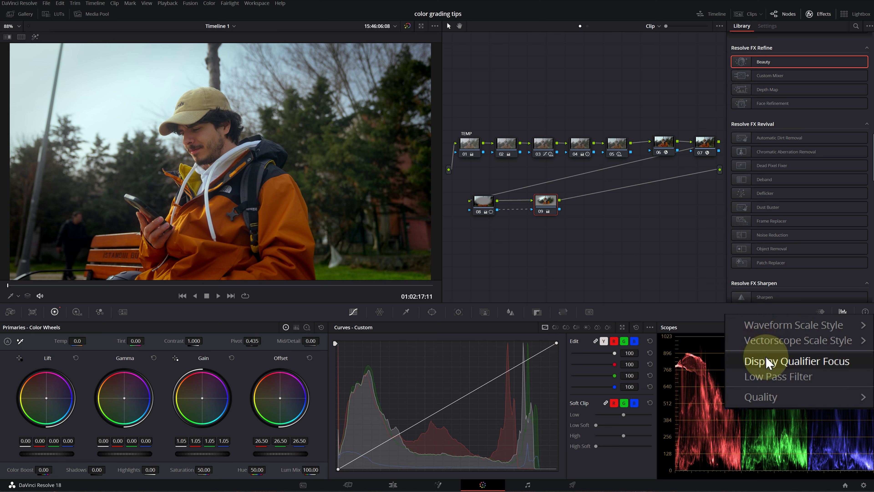
{"action": "left_click", "coordinate": [860, 355]}
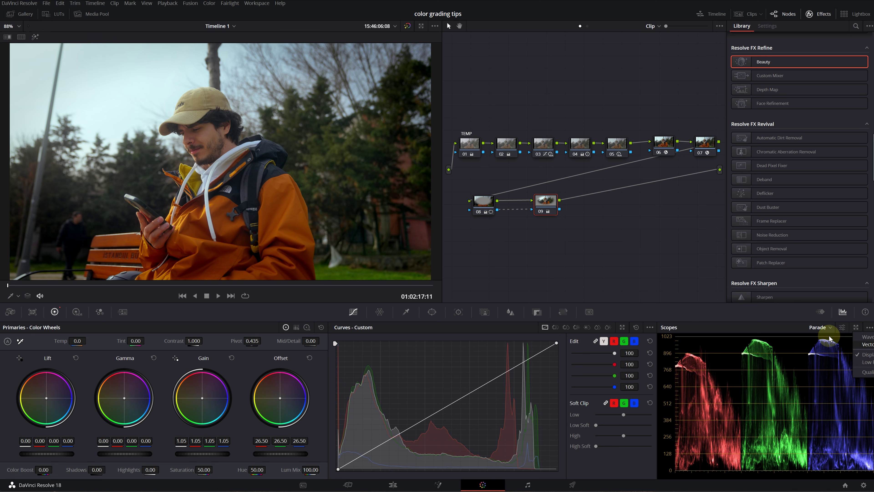
{"action": "left_click", "coordinate": [770, 319]}
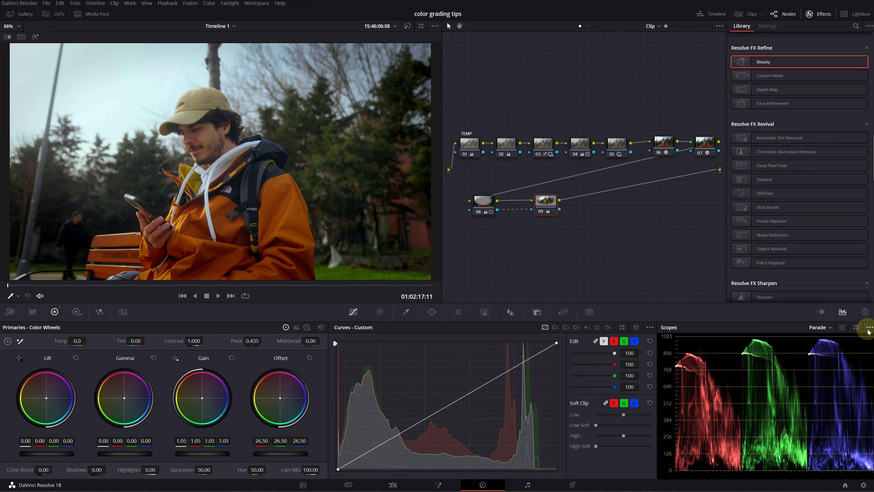
Switch the scope to Vectorscope and turn on Show Skin Tone Indicator.
{"action": "left_click", "coordinate": [822, 328]}
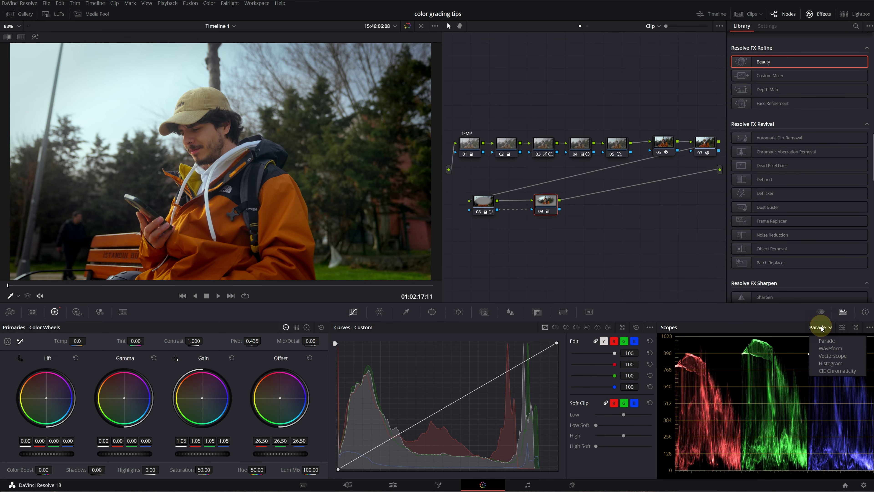
{"action": "left_click", "coordinate": [822, 355]}
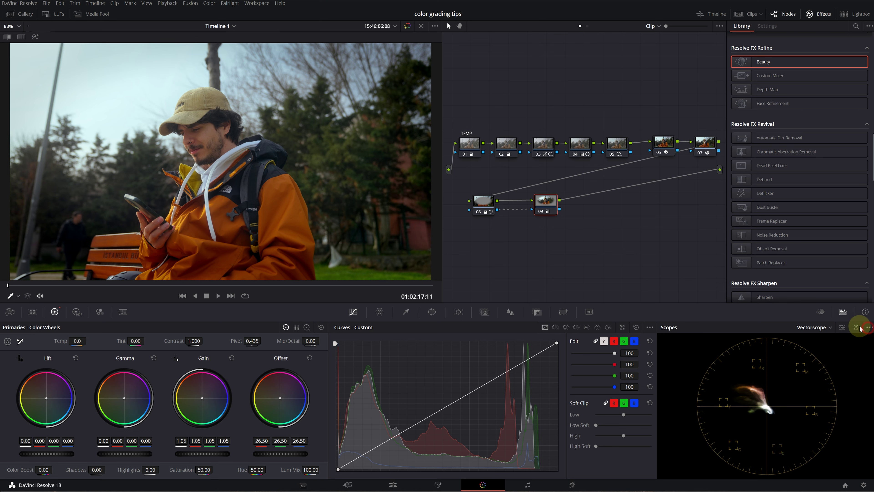
{"action": "left_click", "coordinate": [842, 326]}
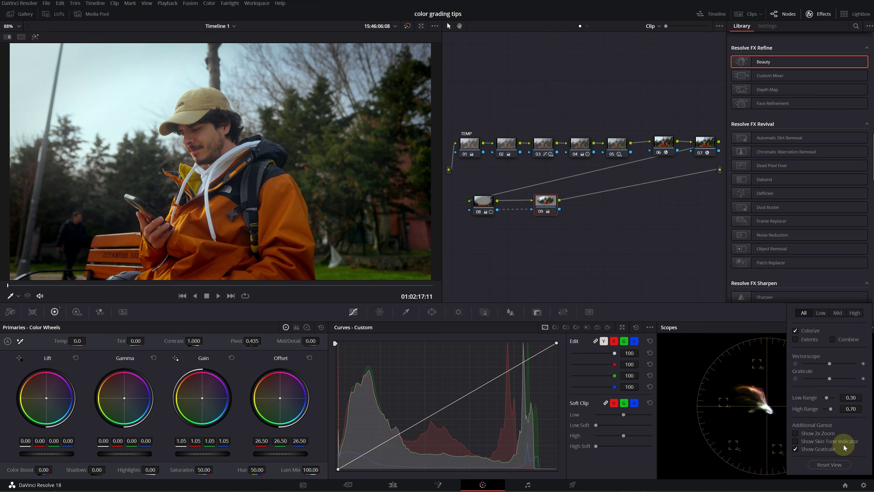
{"action": "left_click", "coordinate": [795, 441]}
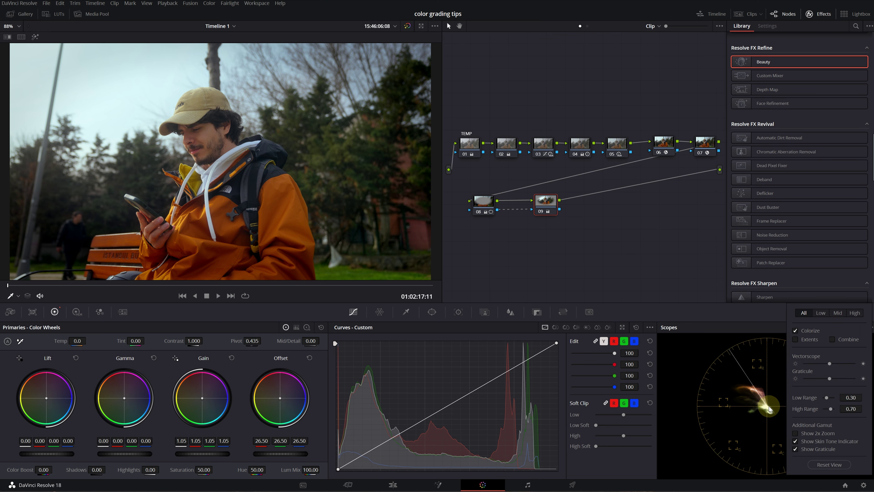
{"action": "left_click", "coordinate": [729, 352]}
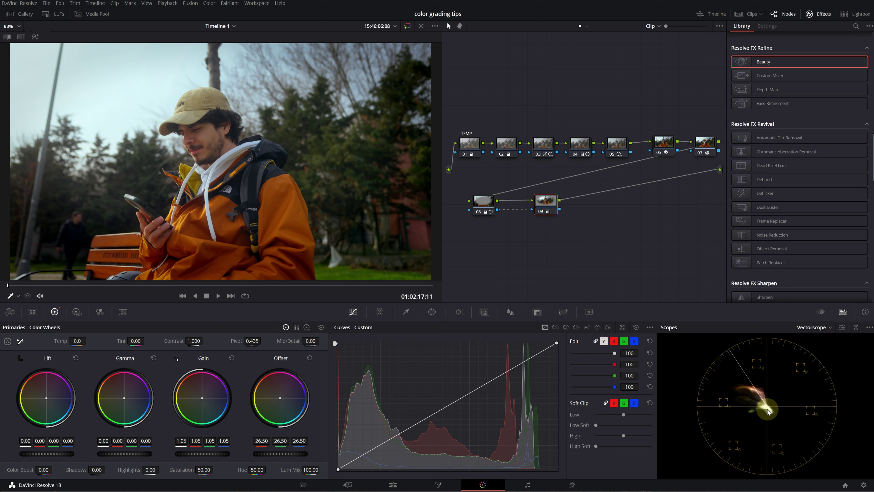